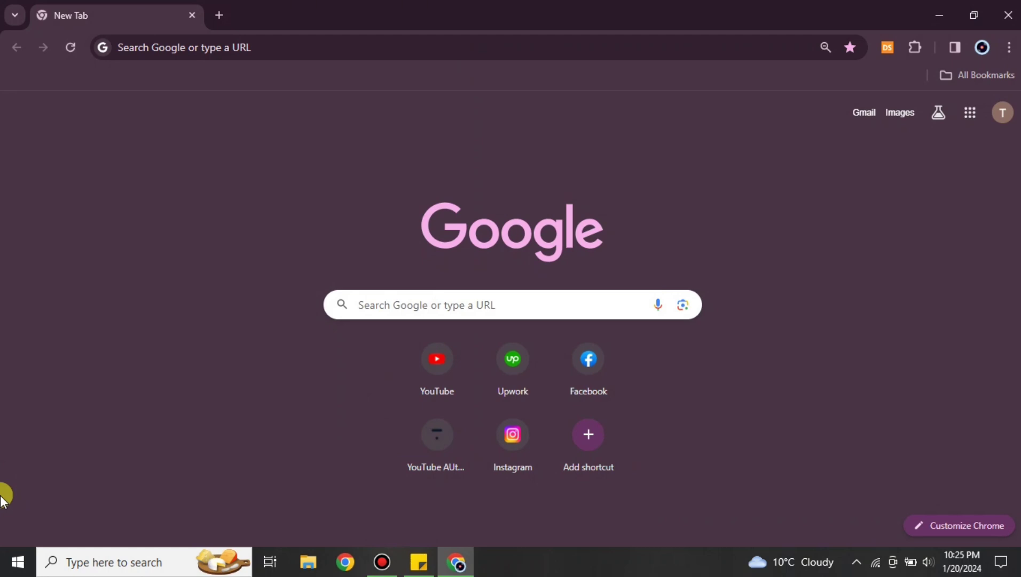
Step: Load the tensor.art website in Chrome using the address-bar suggestion
{"action": "left_click", "coordinate": [313, 43]}
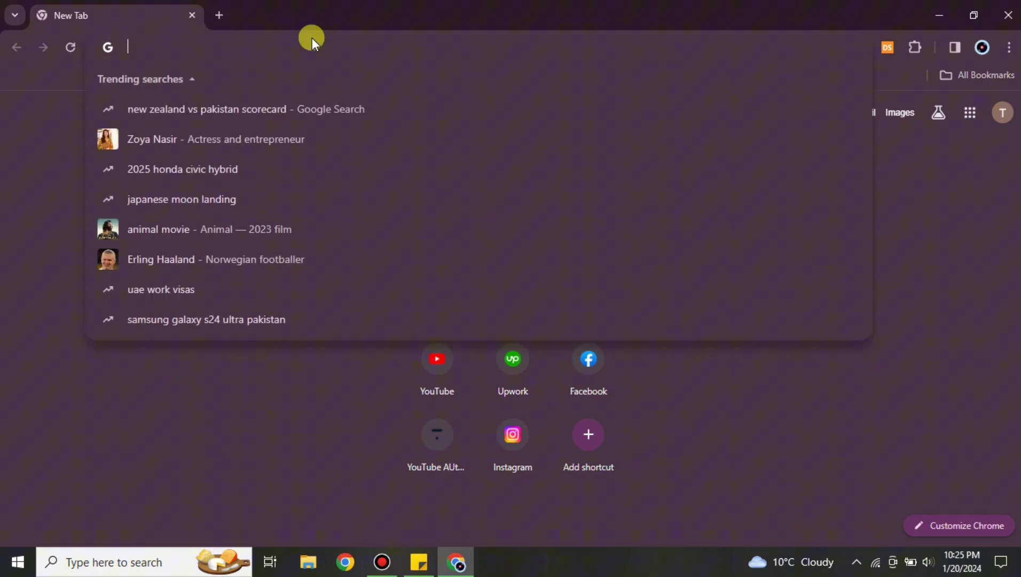
{"action": "type", "text": "te"}
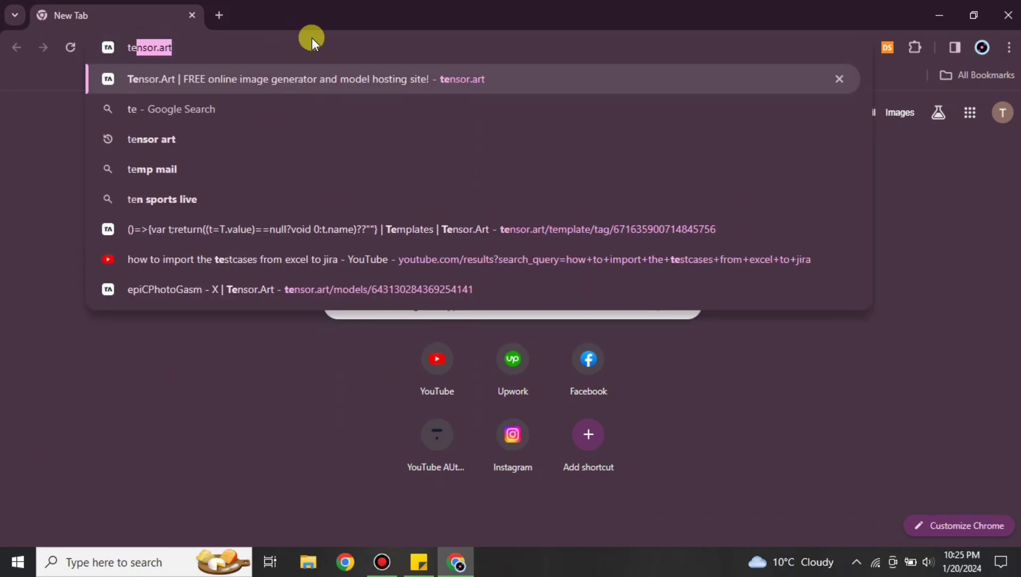
{"action": "key", "text": "Return"}
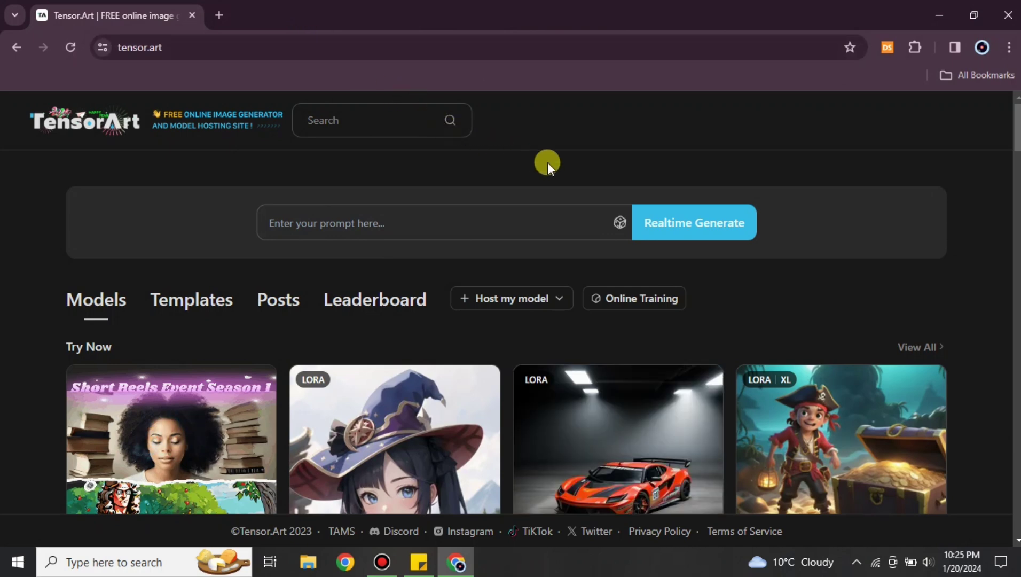
Step: Enter the anime atomic-blast end-of-the-world prompt, rick and morty style, in the Realtime Generate box
{"action": "type", "text": "detail"}
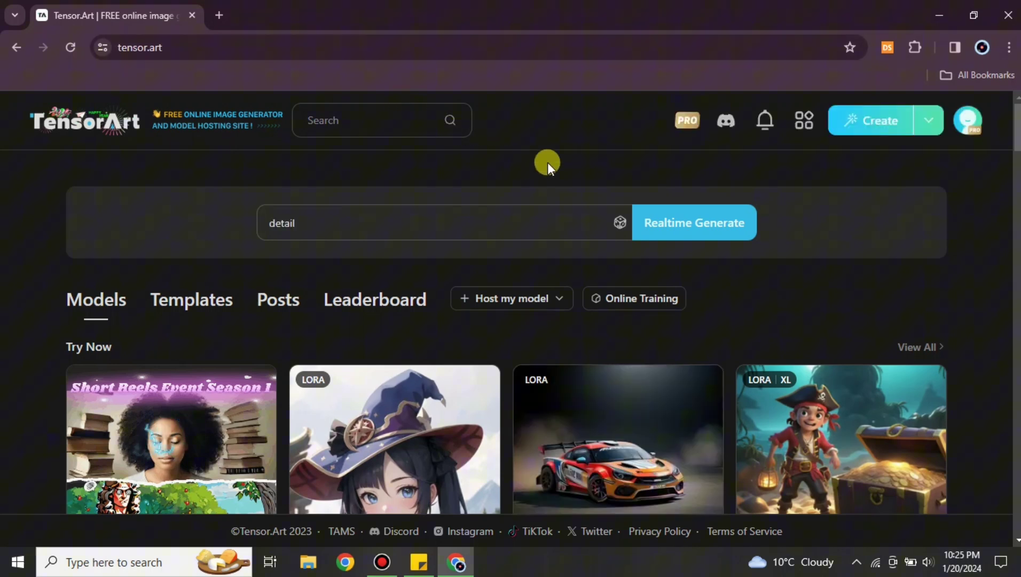
{"action": "type", "text": "ed anime artwork of the end of the world by an atomic blast, rick and morty style"}
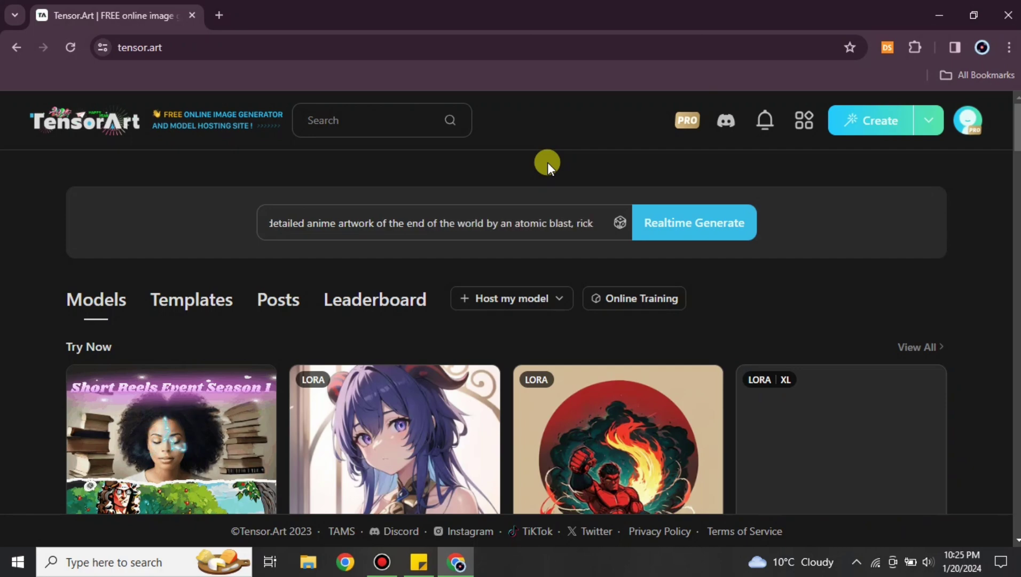
{"action": "scroll", "coordinate": [406, 288], "scroll_direction": "down", "scroll_amount": 5}
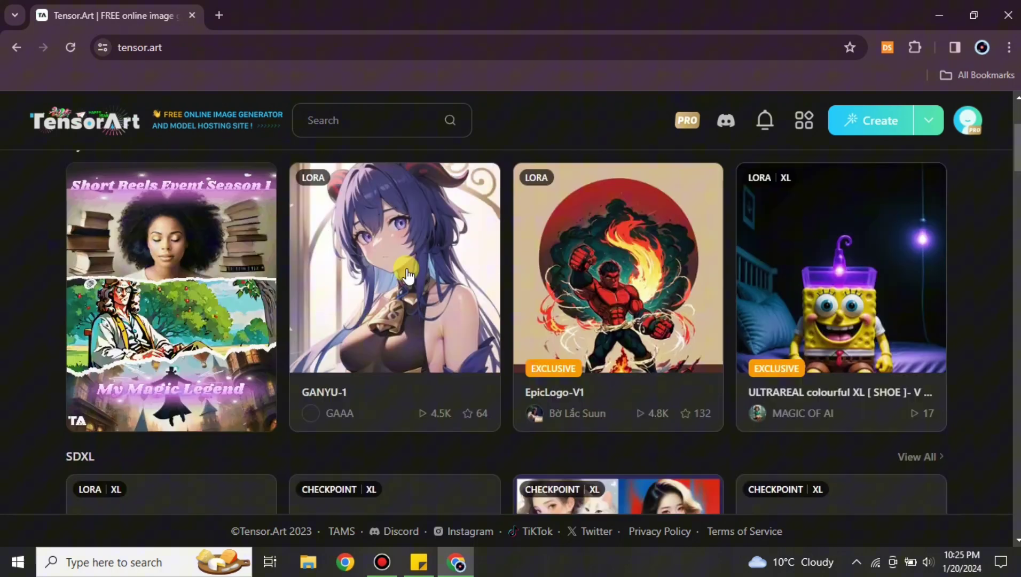
{"action": "scroll", "coordinate": [562, 320], "scroll_direction": "down", "scroll_amount": 3}
{"action": "scroll", "coordinate": [479, 411], "scroll_direction": "down", "scroll_amount": 4}
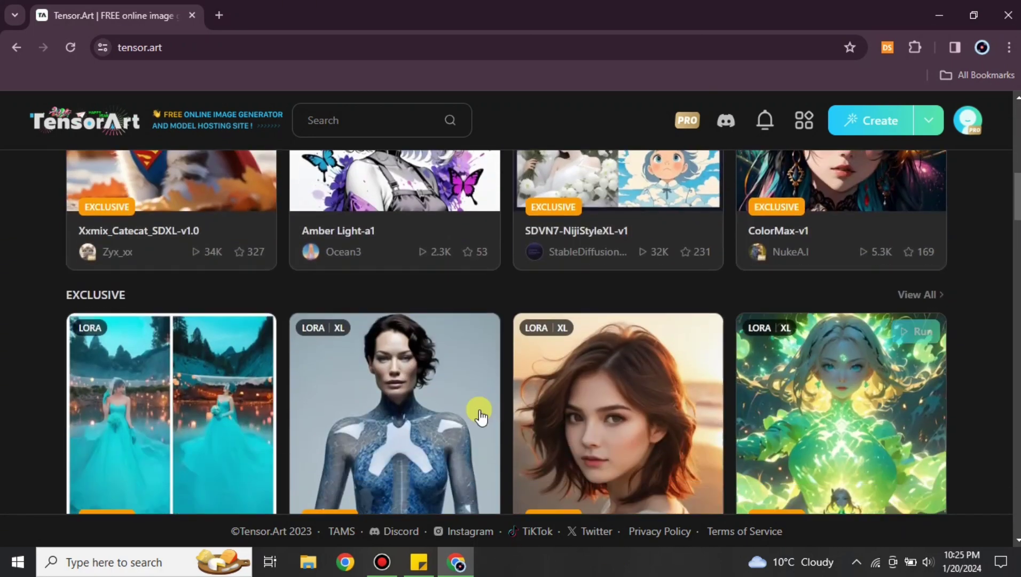
{"action": "scroll", "coordinate": [722, 407], "scroll_direction": "up", "scroll_amount": 10}
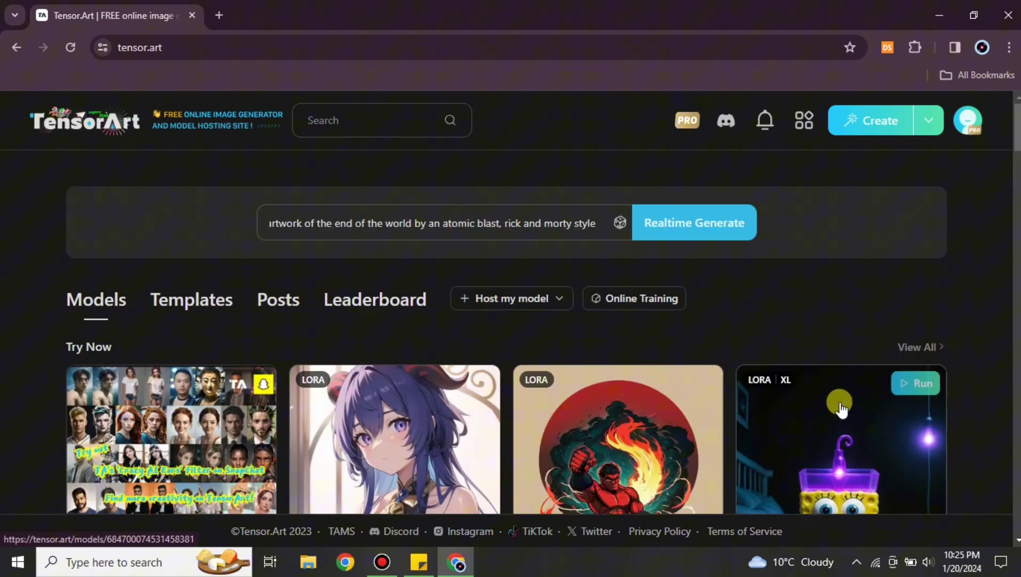
{"action": "mouse_move", "coordinate": [876, 120]}
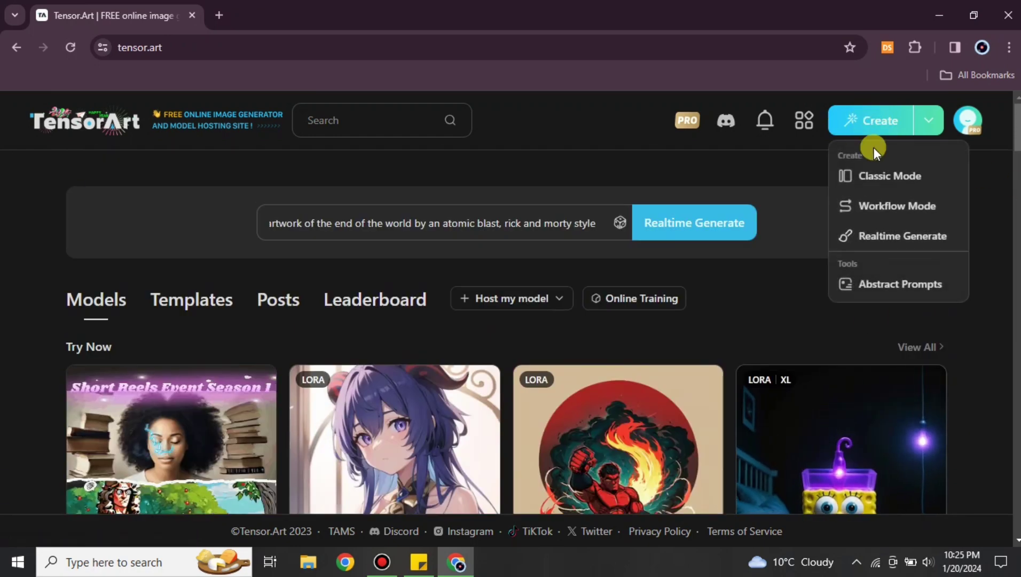
Step: Open Classic Mode Text2Img and bring up the Select Model dialog from the EpiCRealism card
{"action": "left_click", "coordinate": [905, 178]}
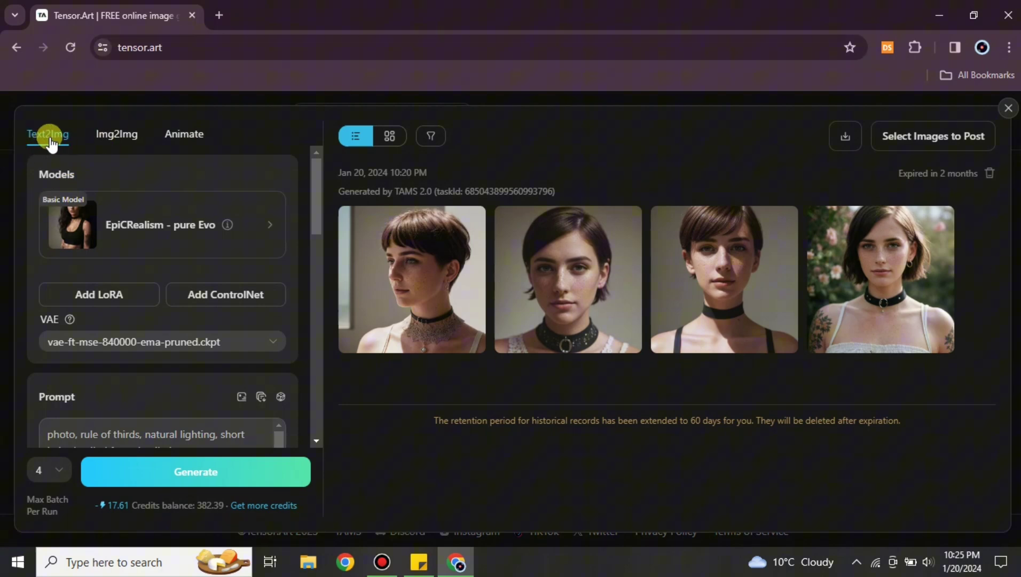
{"action": "left_click", "coordinate": [268, 227]}
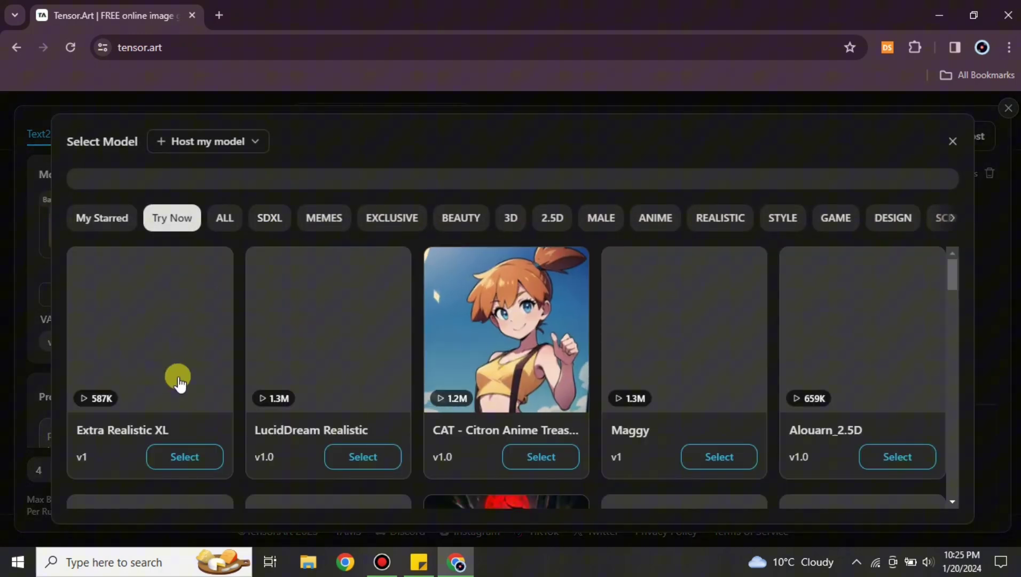
Step: Choose Niji 3D Styles 1.0.0 from the model grid as the base model
{"action": "scroll", "coordinate": [376, 353], "scroll_direction": "down", "scroll_amount": 3}
{"action": "scroll", "coordinate": [396, 342], "scroll_direction": "down", "scroll_amount": 2}
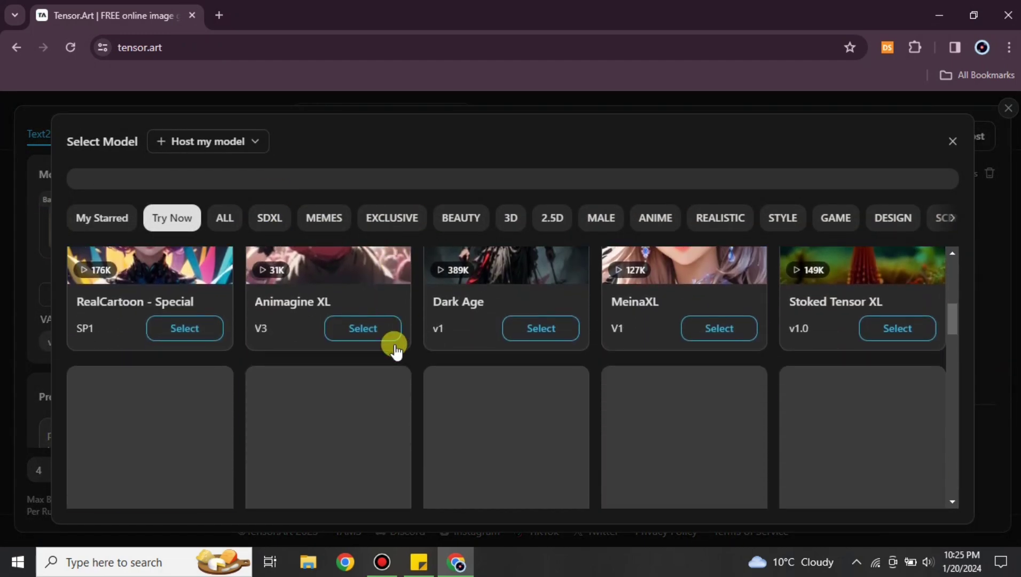
{"action": "scroll", "coordinate": [466, 342], "scroll_direction": "down", "scroll_amount": 5}
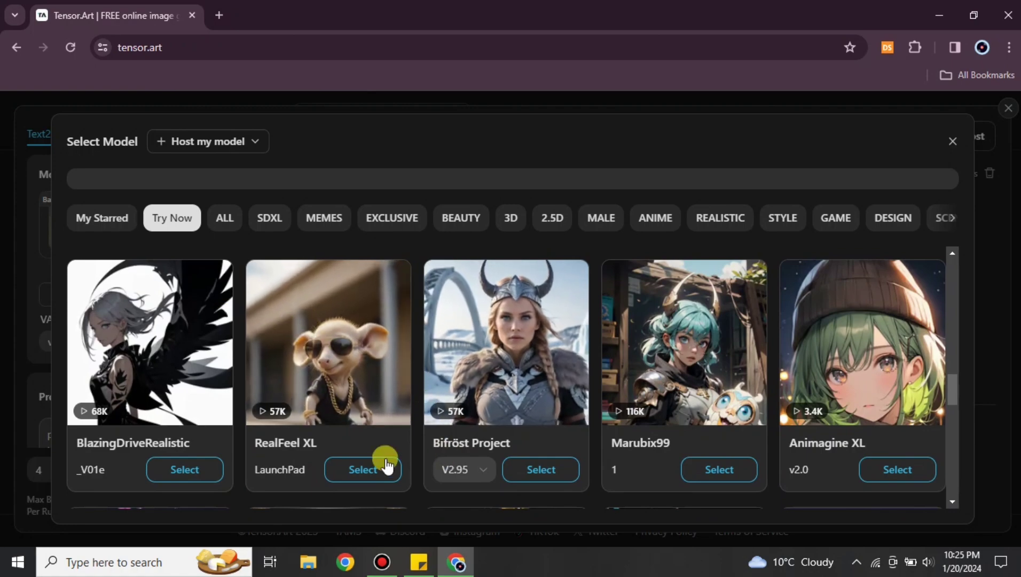
{"action": "scroll", "coordinate": [652, 382], "scroll_direction": "down", "scroll_amount": 3}
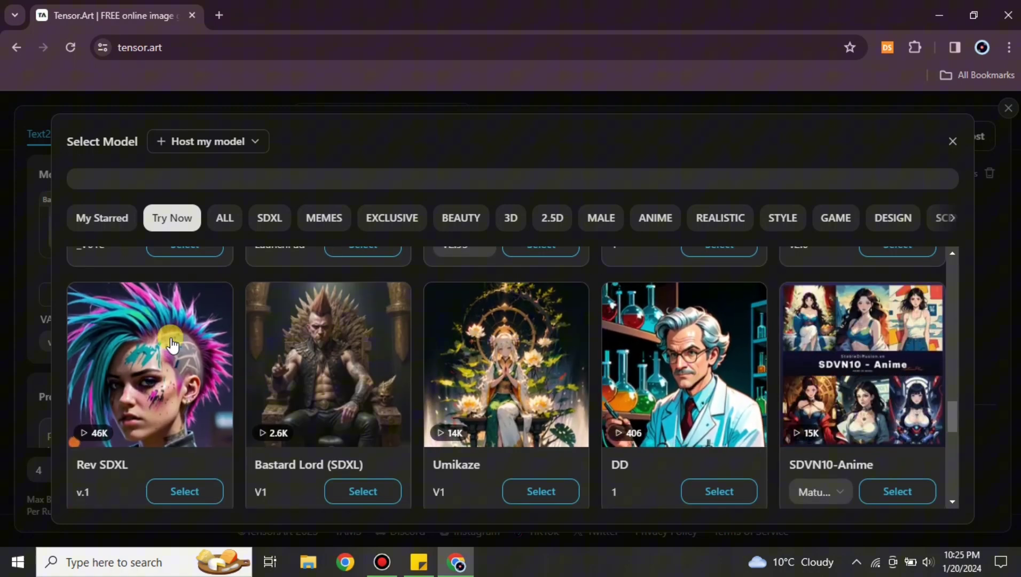
{"action": "scroll", "coordinate": [212, 358], "scroll_direction": "down", "scroll_amount": 3}
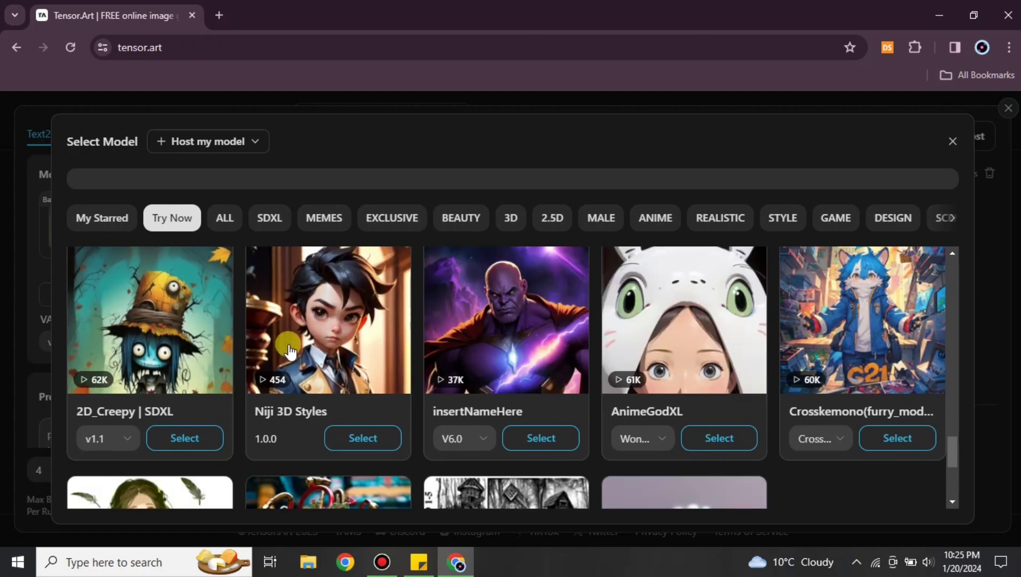
{"action": "left_click", "coordinate": [362, 438]}
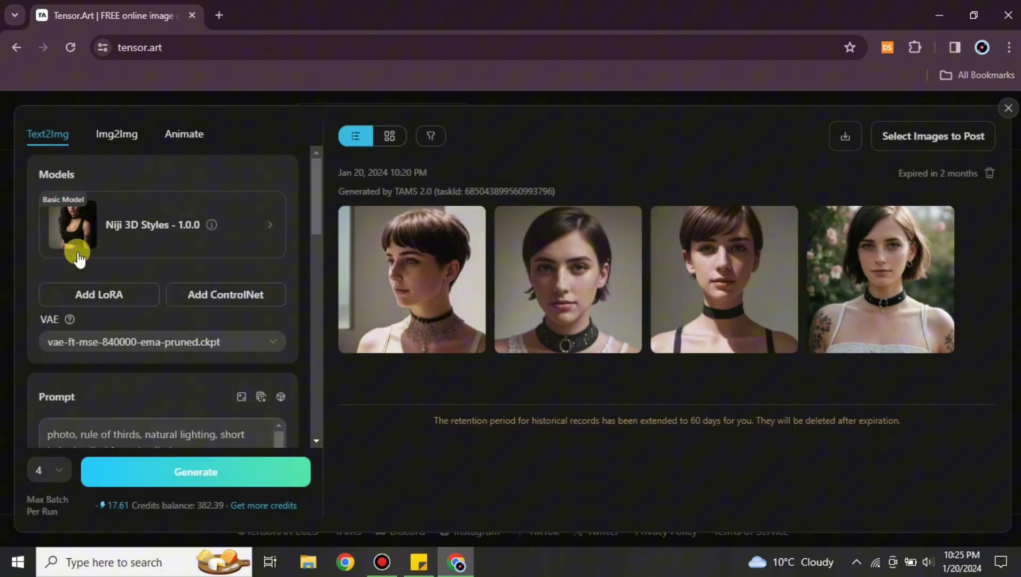
Step: Replace the prompt with 'a man on a bicycle in yellow t shirt with natural background, good quality, 4k'
{"action": "scroll", "coordinate": [130, 329], "scroll_direction": "down", "scroll_amount": 3}
{"action": "left_click", "coordinate": [73, 293]}
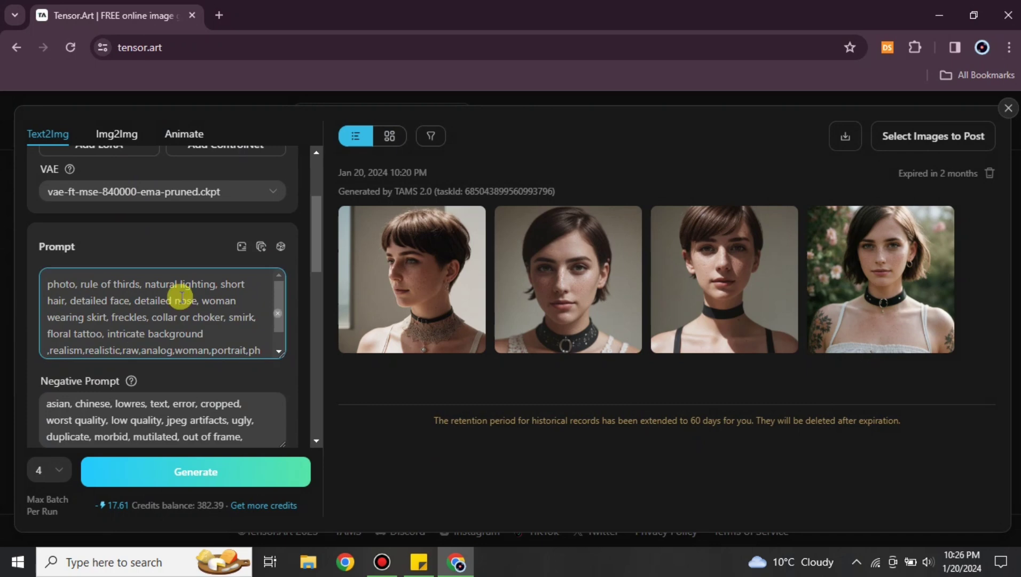
{"action": "key", "text": "ctrl+shift+Home"}
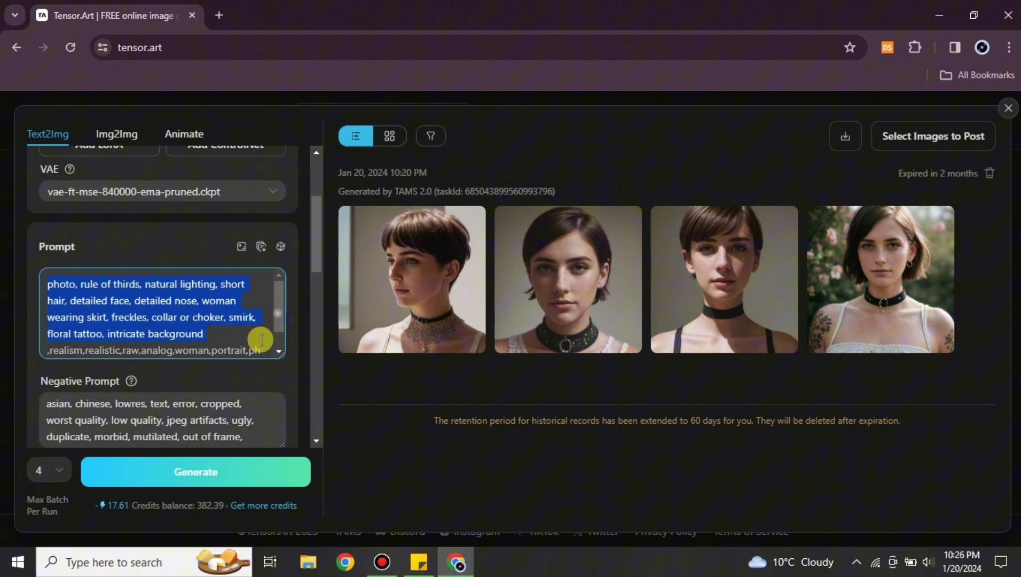
{"action": "key", "text": "BackSpace"}
{"action": "key", "text": "ctrl+a"}
{"action": "key", "text": "BackSpace"}
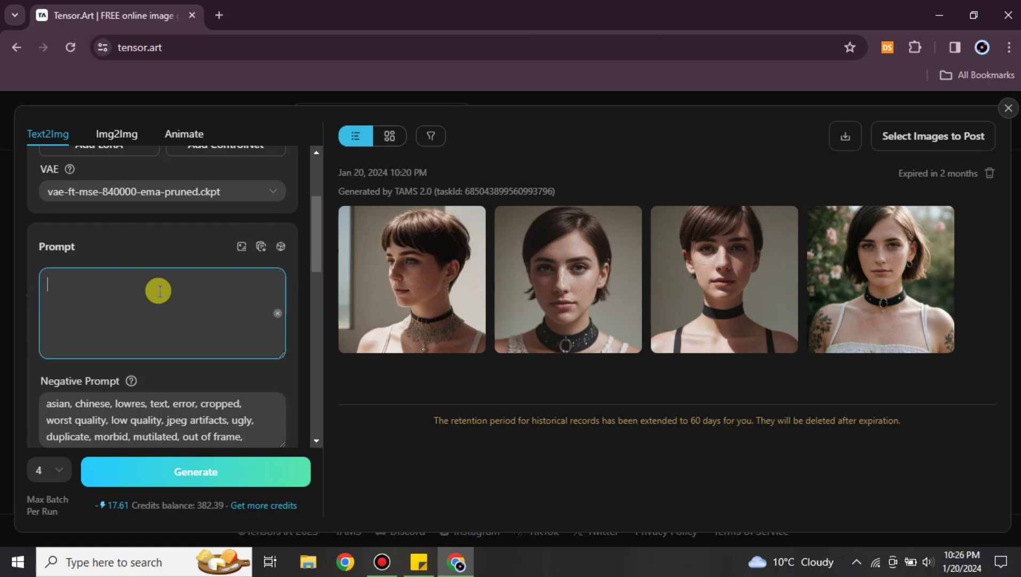
{"action": "type", "text": "a man"}
{"action": "type", "text": "on a bicycle in yel"}
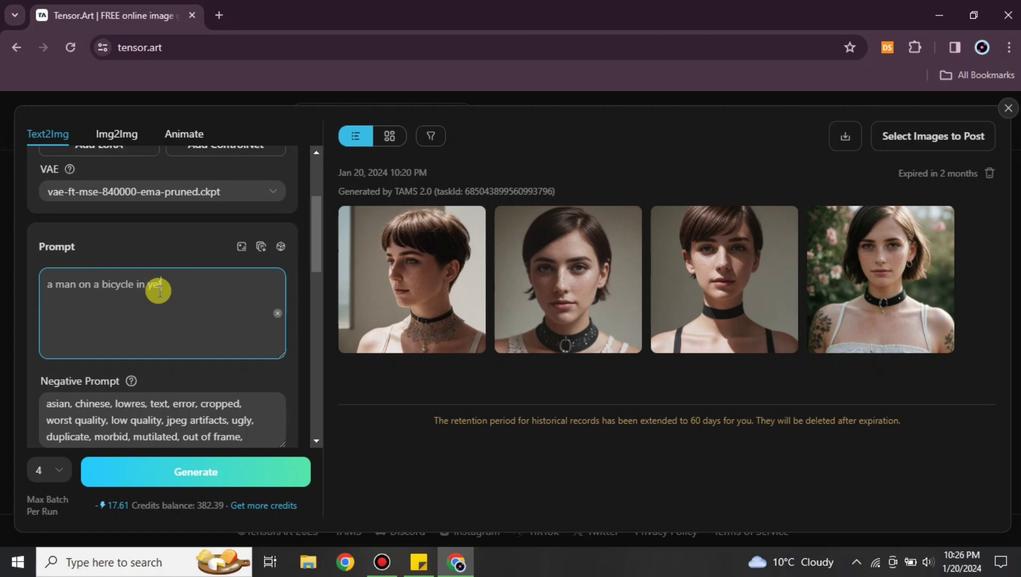
{"action": "type", "text": "low t shirt with natur"}
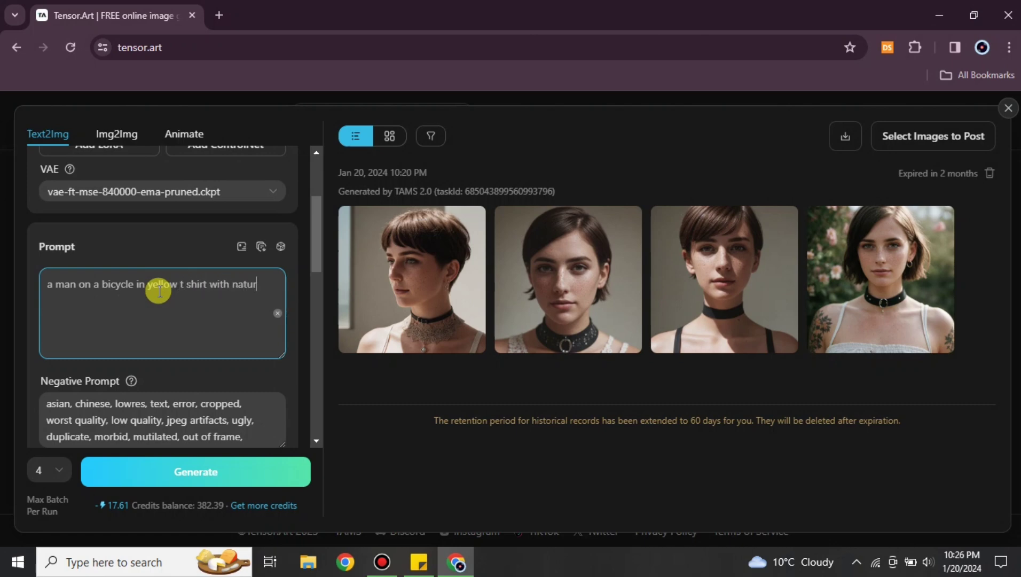
{"action": "type", "text": "al background, good qua"}
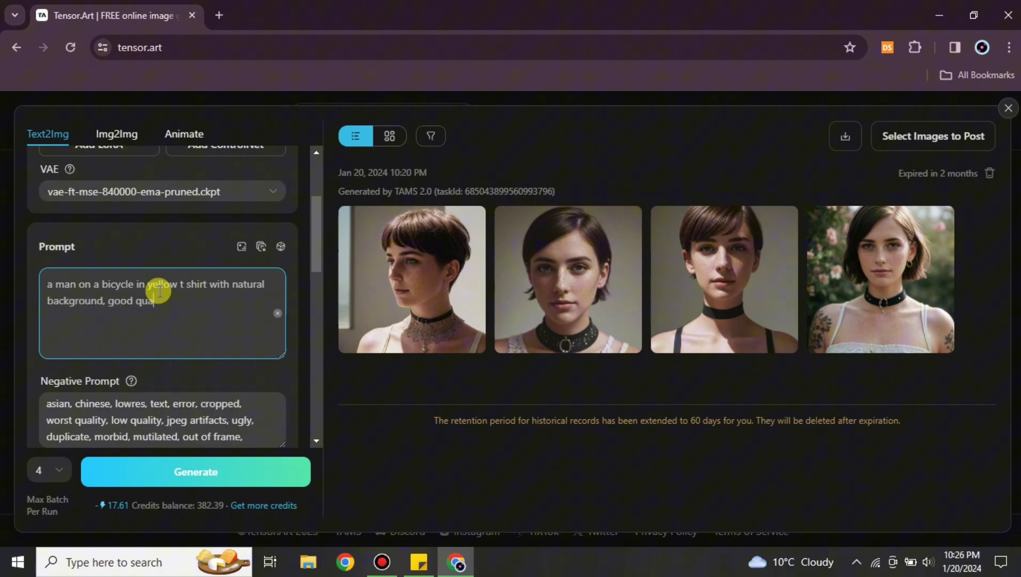
{"action": "type", "text": "lity"}
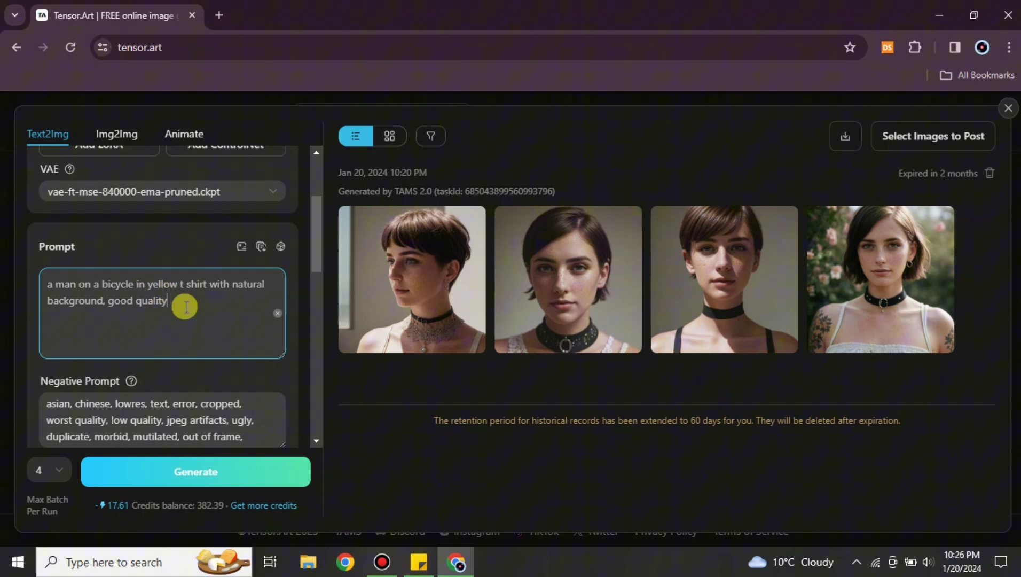
{"action": "type", "text": ", 4k"}
Step: Clear the negative prompt and enter 'Irregular body, bad quality, ugly, irregular objects, many heads'
{"action": "scroll", "coordinate": [161, 315], "scroll_direction": "down", "scroll_amount": 3}
{"action": "left_click", "coordinate": [96, 270]}
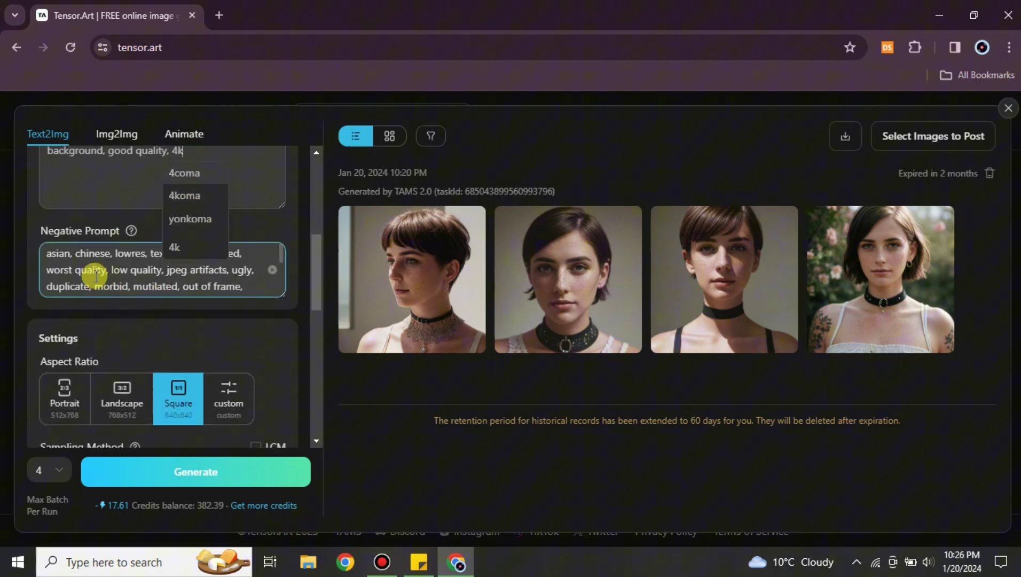
{"action": "left_click", "coordinate": [273, 269]}
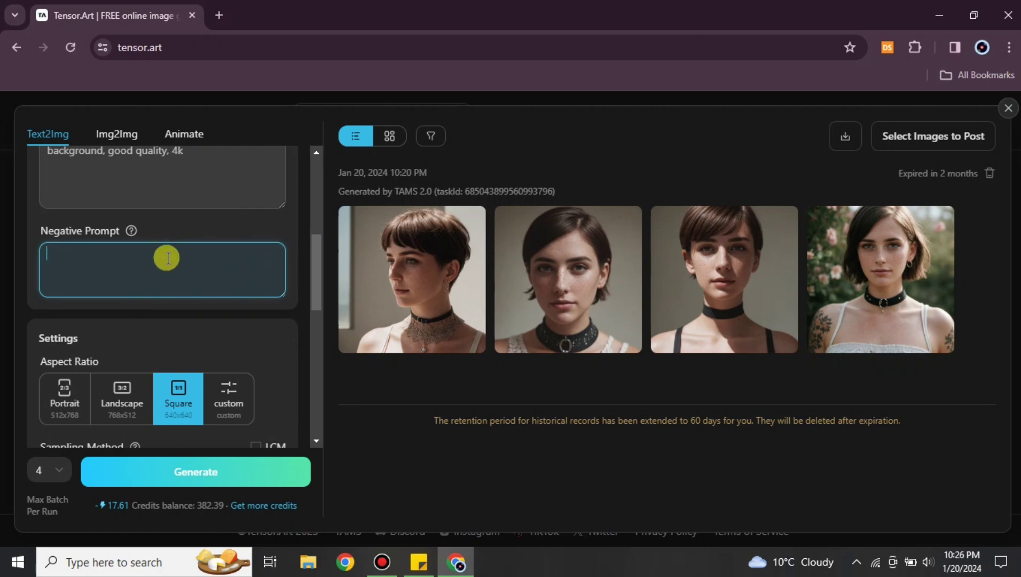
{"action": "type", "text": "Irregular body"}
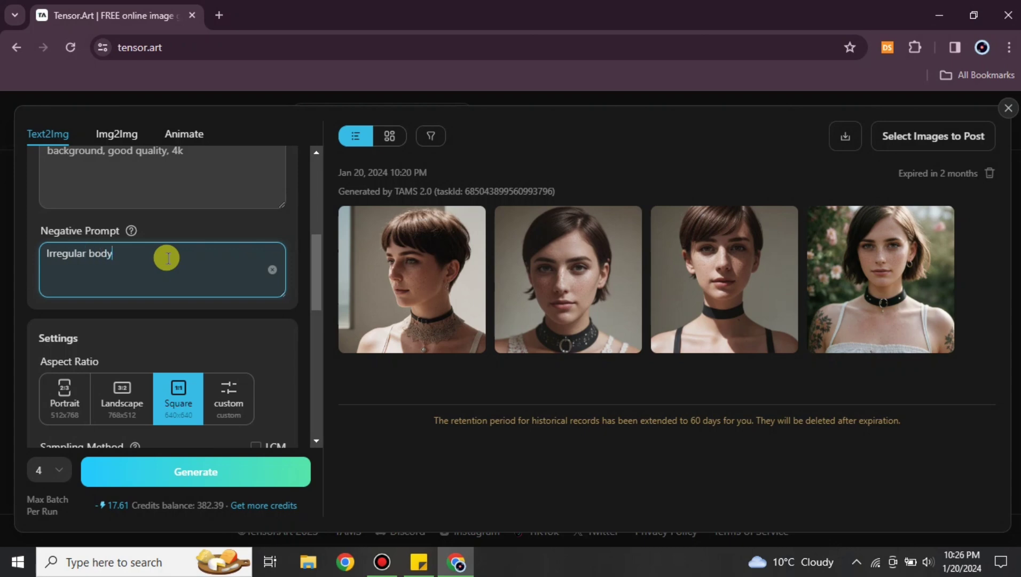
{"action": "type", "text": ", bad quality, ugly, "}
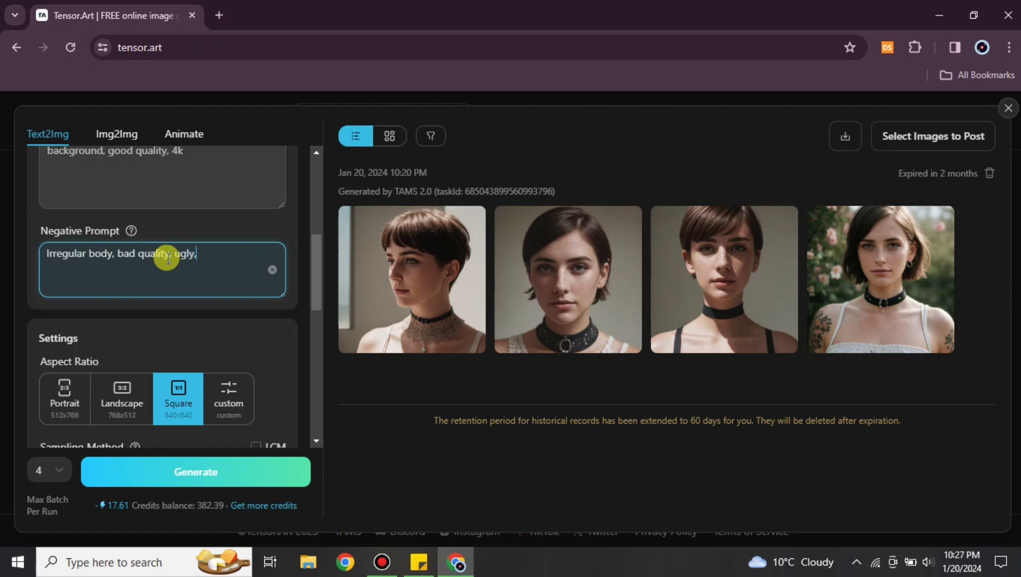
{"action": "type", "text": "irregular object"}
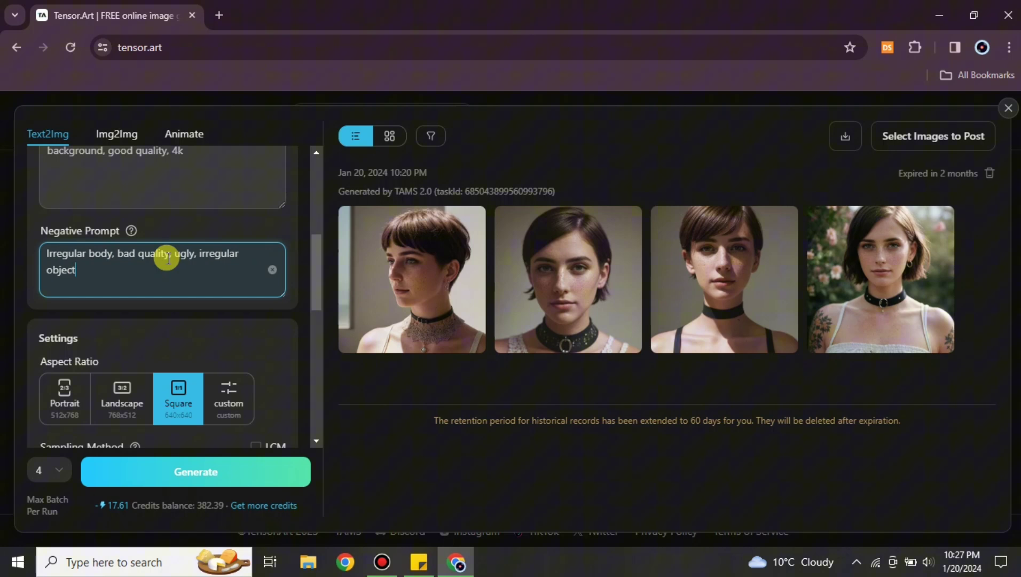
{"action": "type", "text": "s, many heads"}
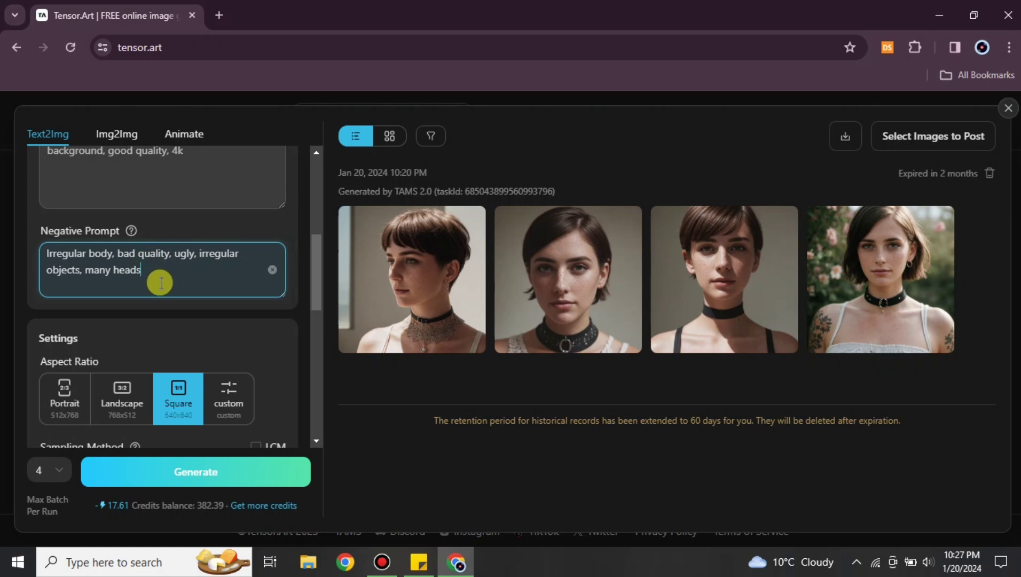
Step: Set Max Batch Per Run to 1 image instead of 4
{"action": "scroll", "coordinate": [160, 282], "scroll_direction": "down", "scroll_amount": 3}
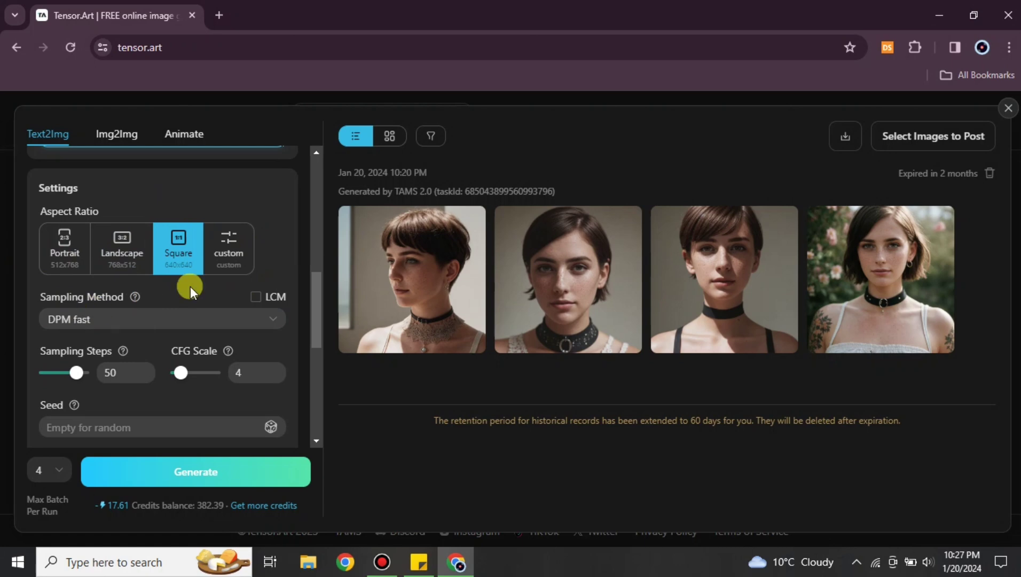
{"action": "scroll", "coordinate": [30, 325], "scroll_direction": "down", "scroll_amount": 1}
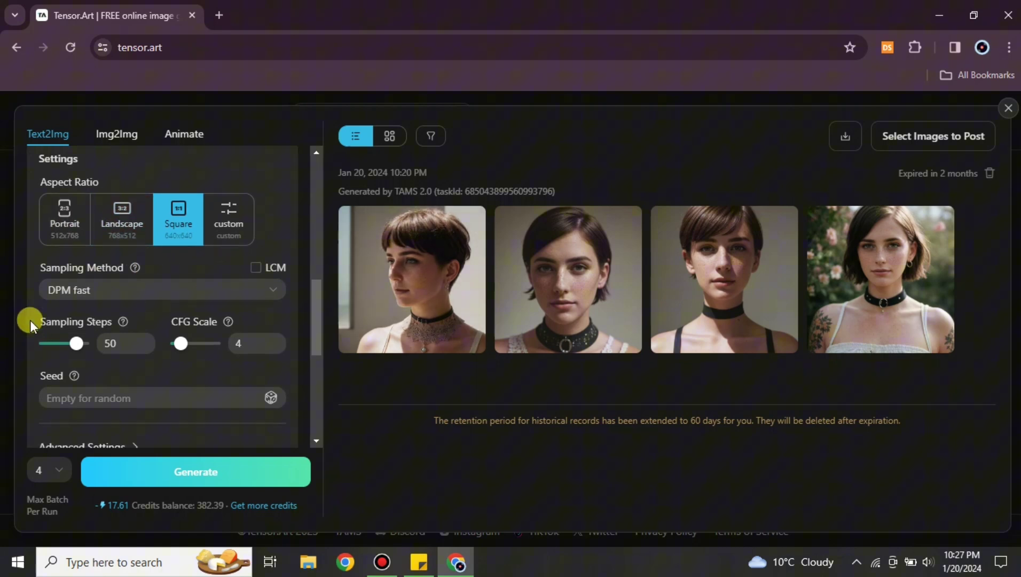
{"action": "scroll", "coordinate": [31, 325], "scroll_direction": "down", "scroll_amount": 2}
{"action": "left_click", "coordinate": [112, 301]}
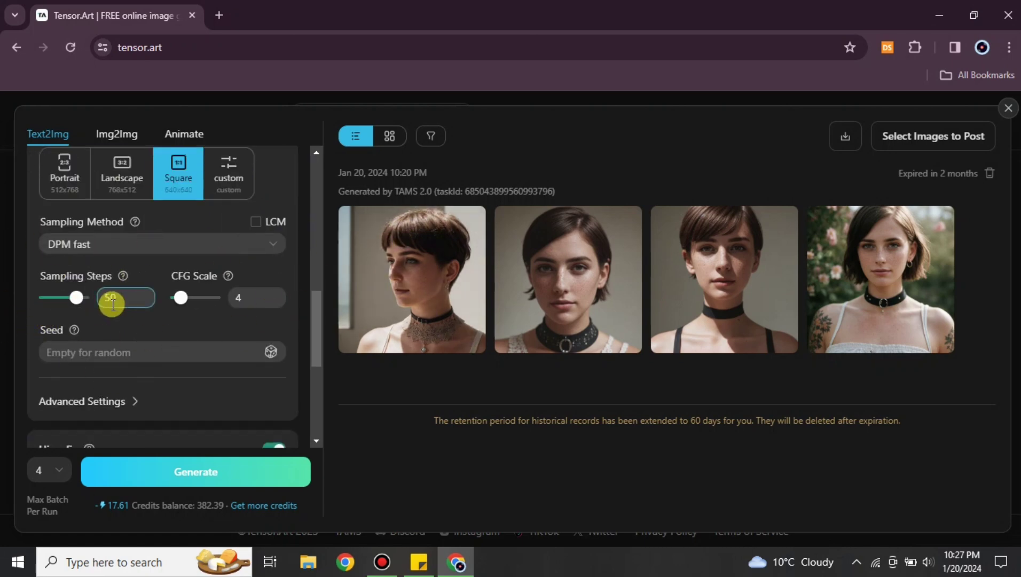
{"action": "scroll", "coordinate": [287, 358], "scroll_direction": "down", "scroll_amount": 8}
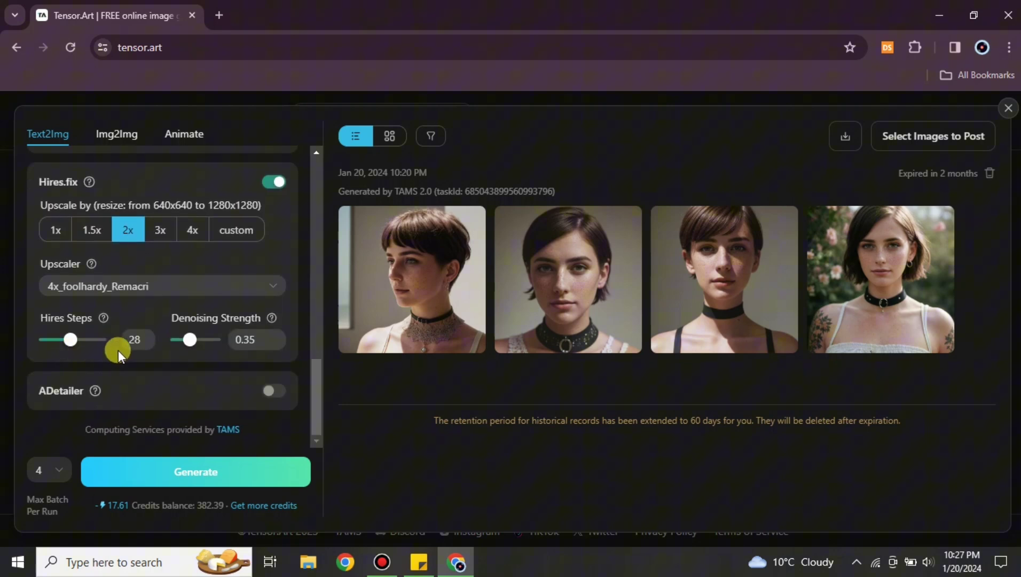
{"action": "left_click", "coordinate": [46, 470]}
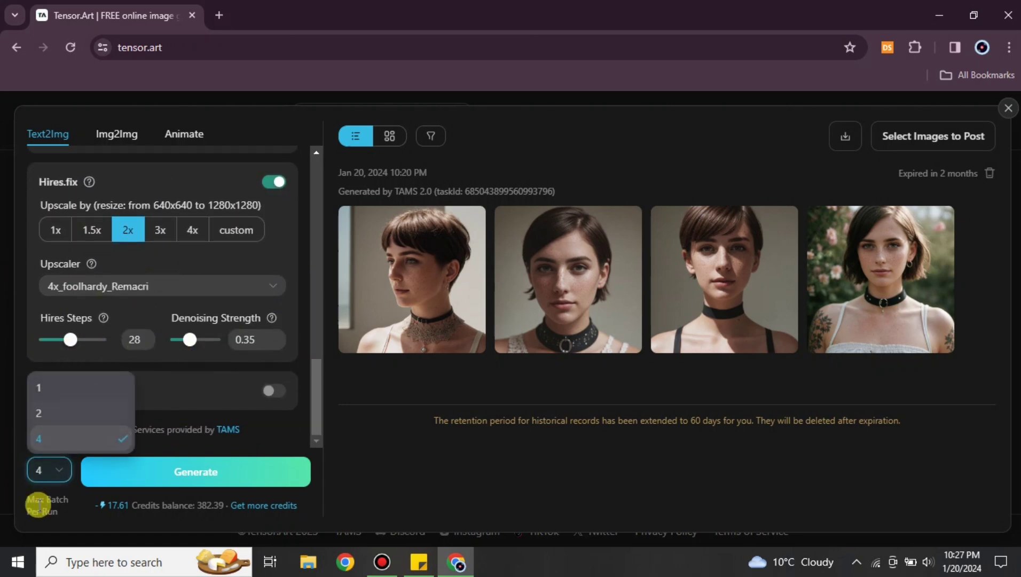
{"action": "left_click", "coordinate": [76, 390]}
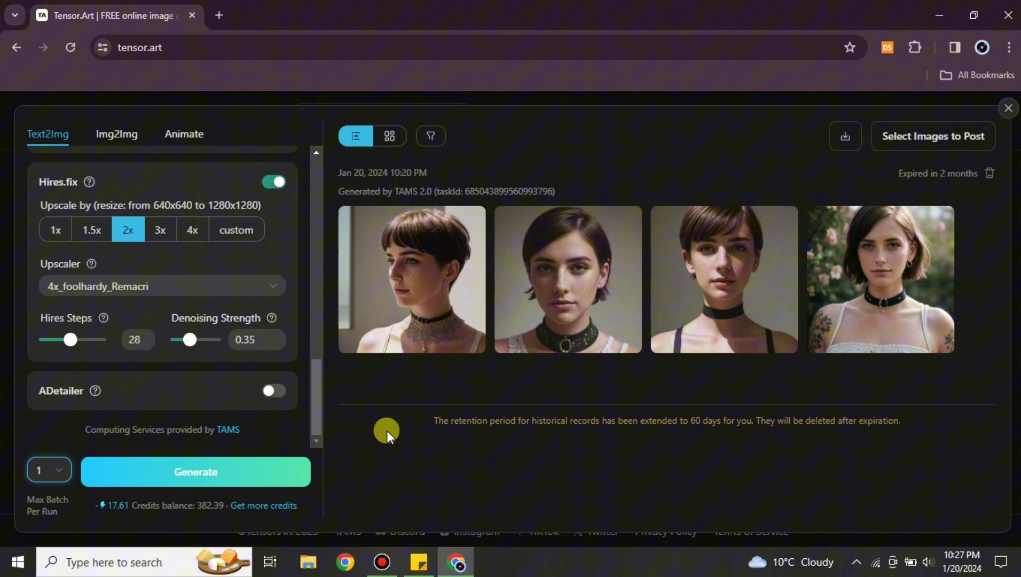
{"action": "scroll", "coordinate": [189, 323], "scroll_direction": "up", "scroll_amount": 5}
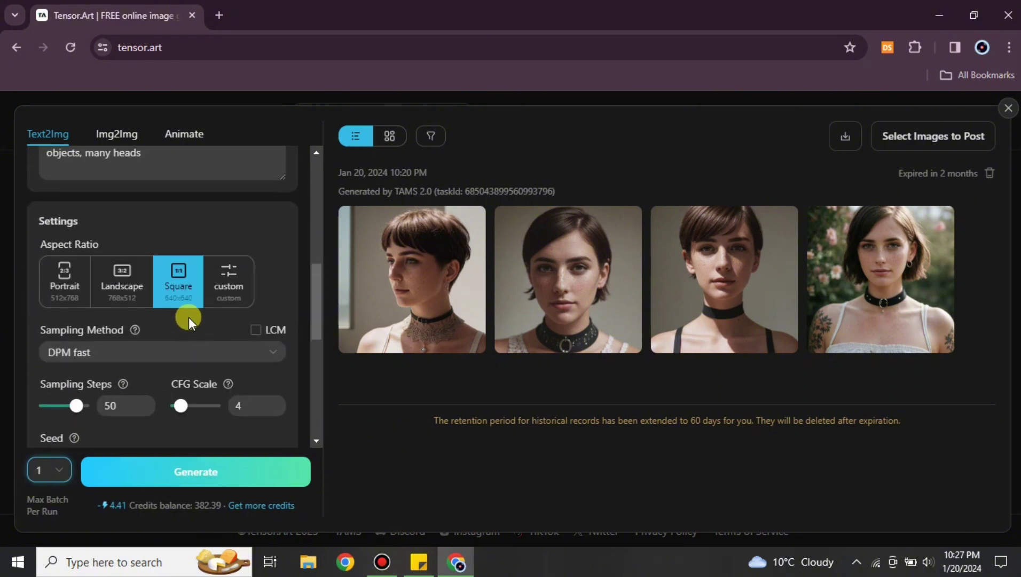
{"action": "scroll", "coordinate": [189, 321], "scroll_direction": "up", "scroll_amount": 4}
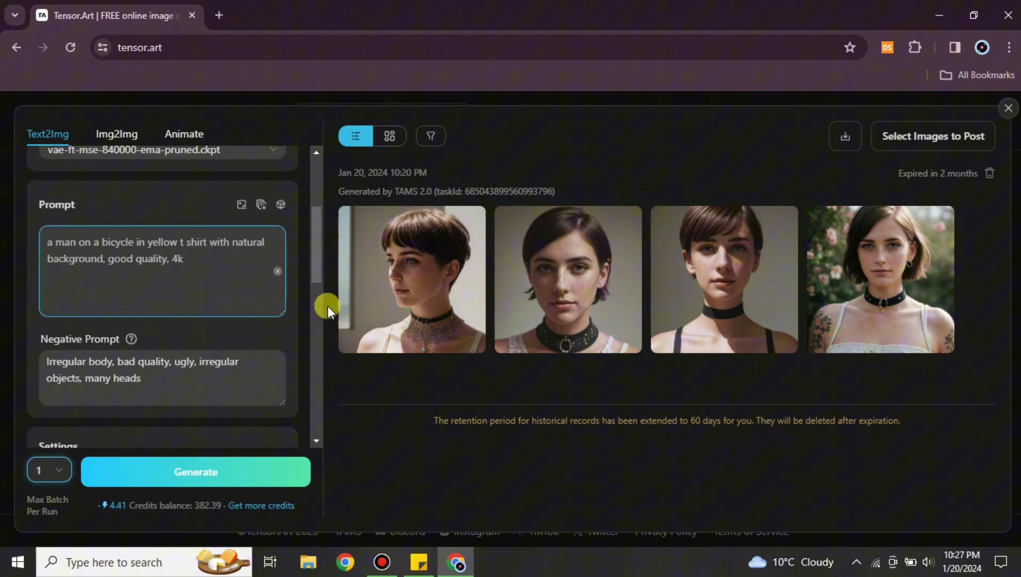
Step: Generate a single image of the man in a yellow t-shirt on a yellow bicycle
{"action": "left_click", "coordinate": [219, 475]}
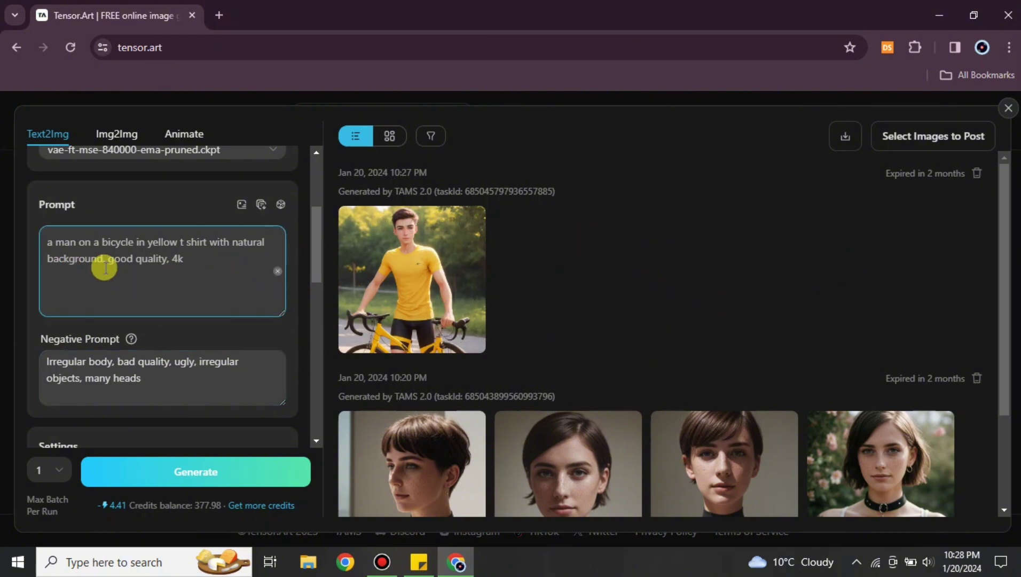
Step: Pick Bifröst Project from the Select Model grid as the base model
{"action": "scroll", "coordinate": [266, 230], "scroll_direction": "up", "scroll_amount": 4}
{"action": "left_click", "coordinate": [171, 230]}
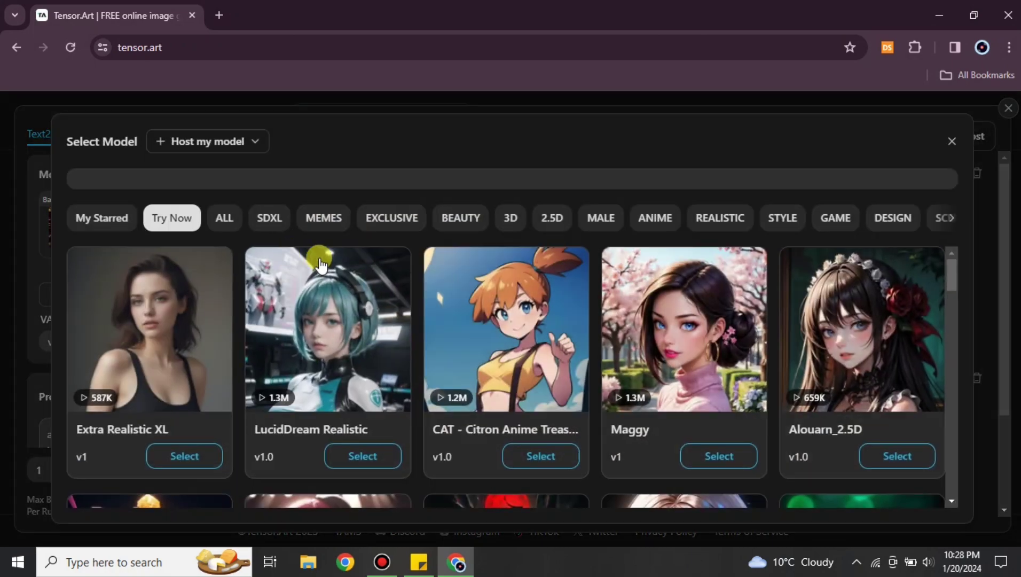
{"action": "scroll", "coordinate": [605, 358], "scroll_direction": "down", "scroll_amount": 15}
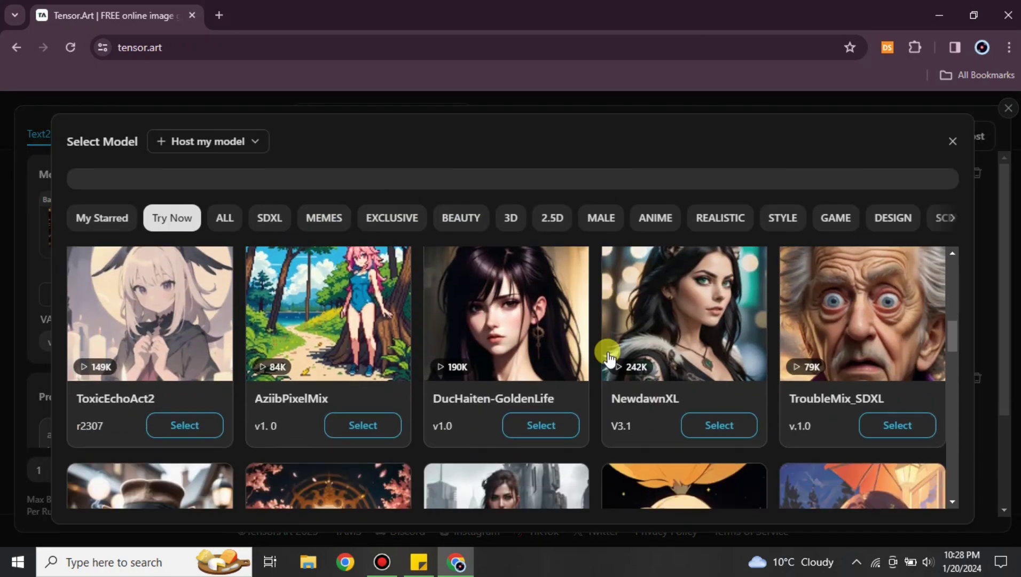
{"action": "scroll", "coordinate": [605, 352], "scroll_direction": "down", "scroll_amount": 5}
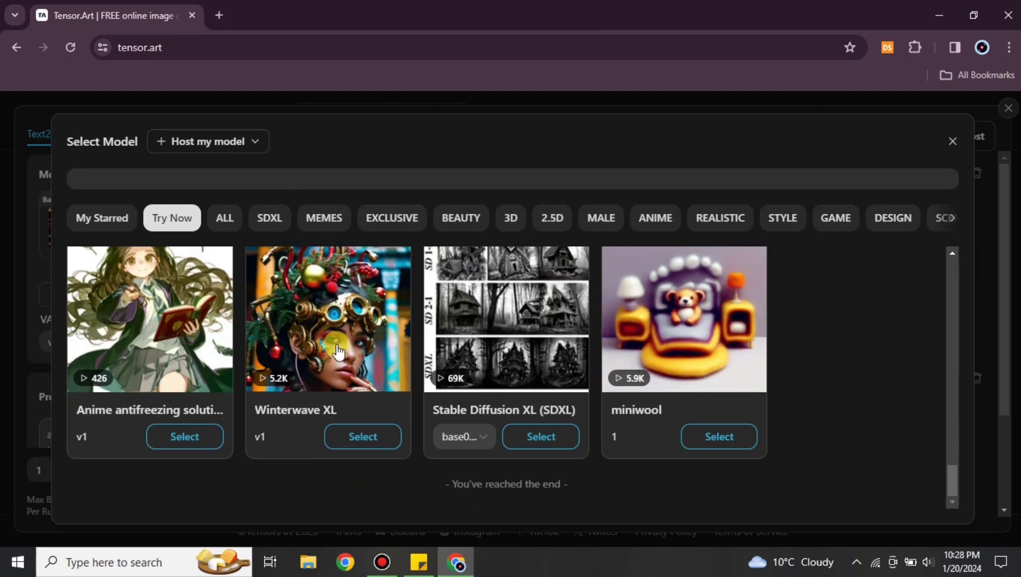
{"action": "scroll", "coordinate": [420, 361], "scroll_direction": "down", "scroll_amount": 10}
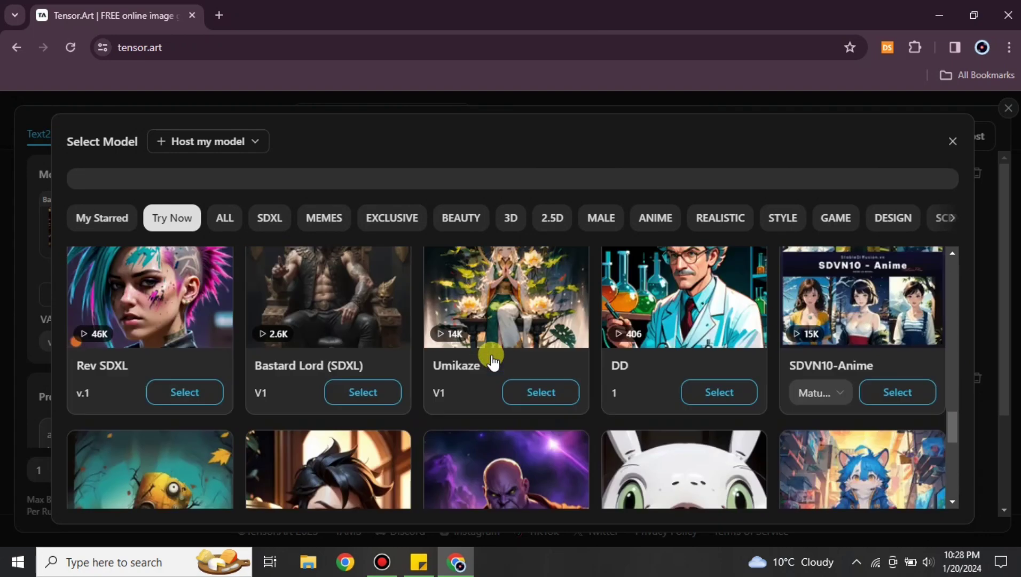
{"action": "scroll", "coordinate": [493, 364], "scroll_direction": "down", "scroll_amount": 10}
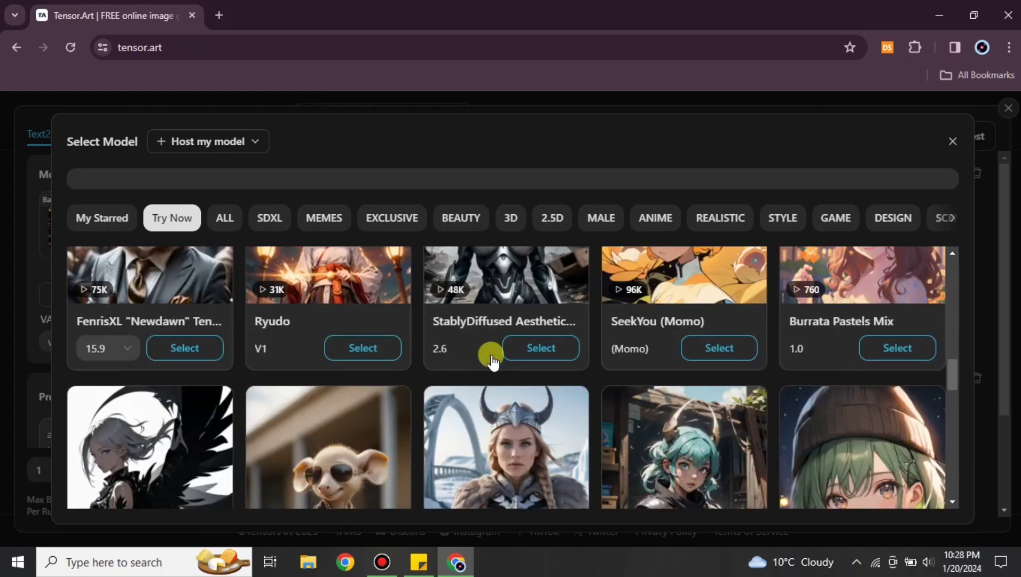
{"action": "scroll", "coordinate": [493, 363], "scroll_direction": "down", "scroll_amount": 1}
{"action": "left_click", "coordinate": [520, 386]}
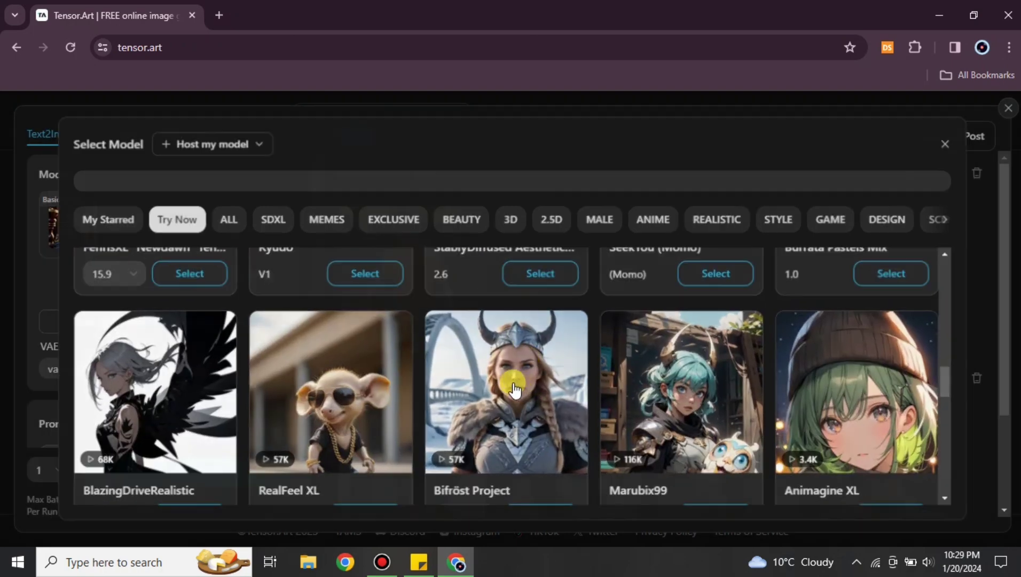
Step: Clear the prompt and type 'a girl holding a sword and looking like a queen who is ready to fight'
{"action": "scroll", "coordinate": [210, 310], "scroll_direction": "down", "scroll_amount": 3}
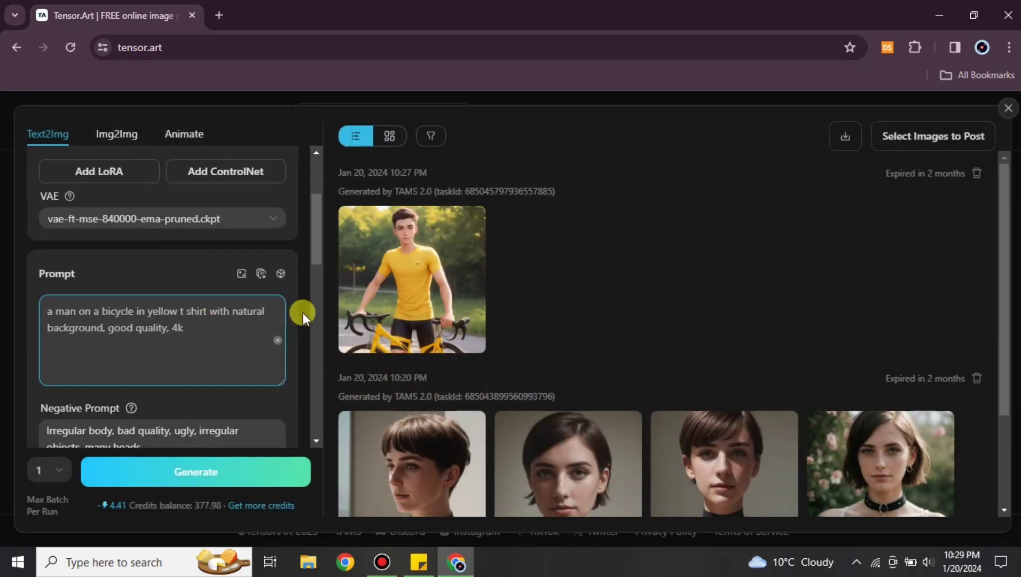
{"action": "left_click", "coordinate": [277, 340]}
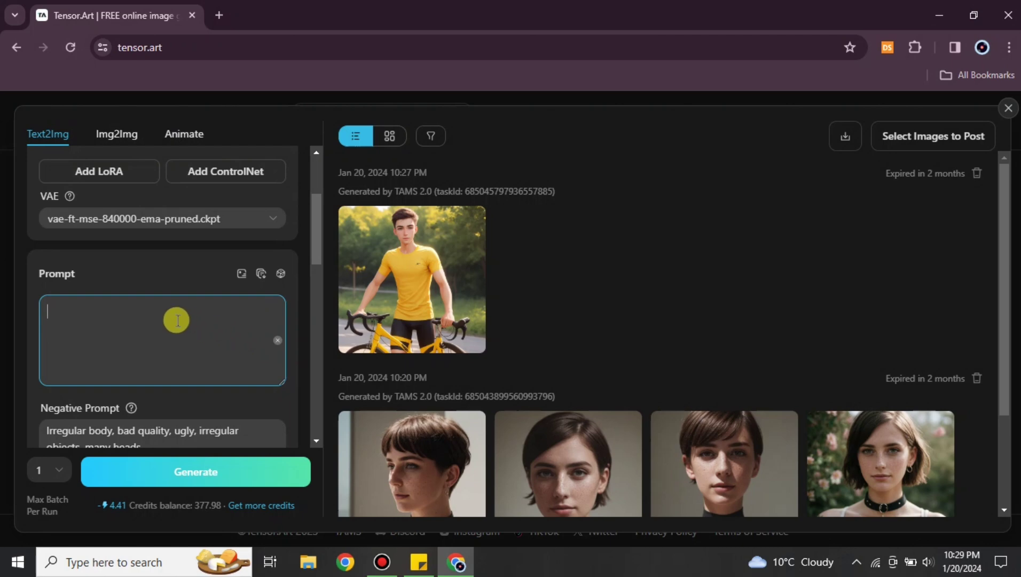
{"action": "type", "text": "a girl holding a sword"}
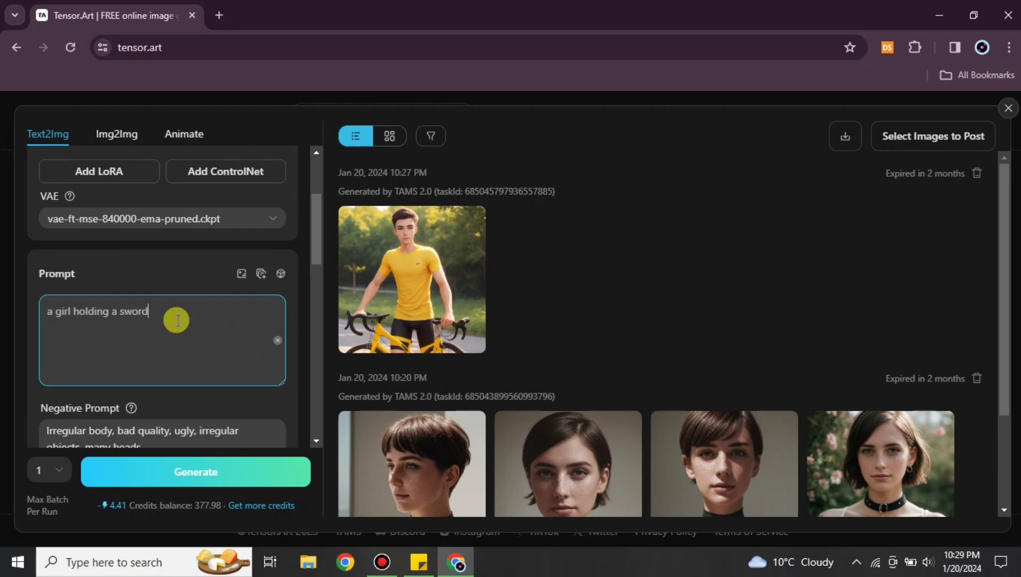
{"action": "type", "text": " and looking like a q"}
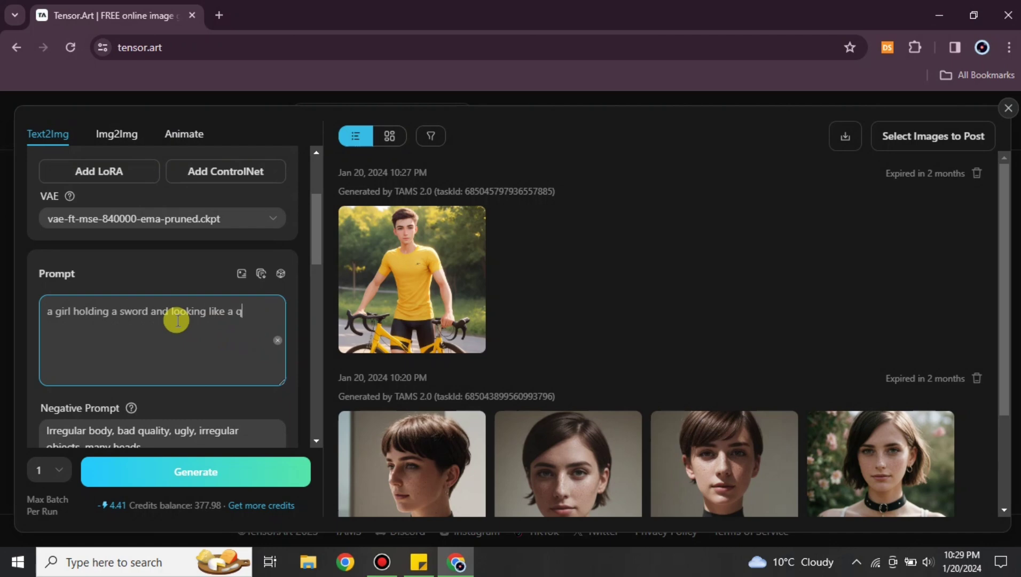
{"action": "type", "text": "ueen who is rerady to"}
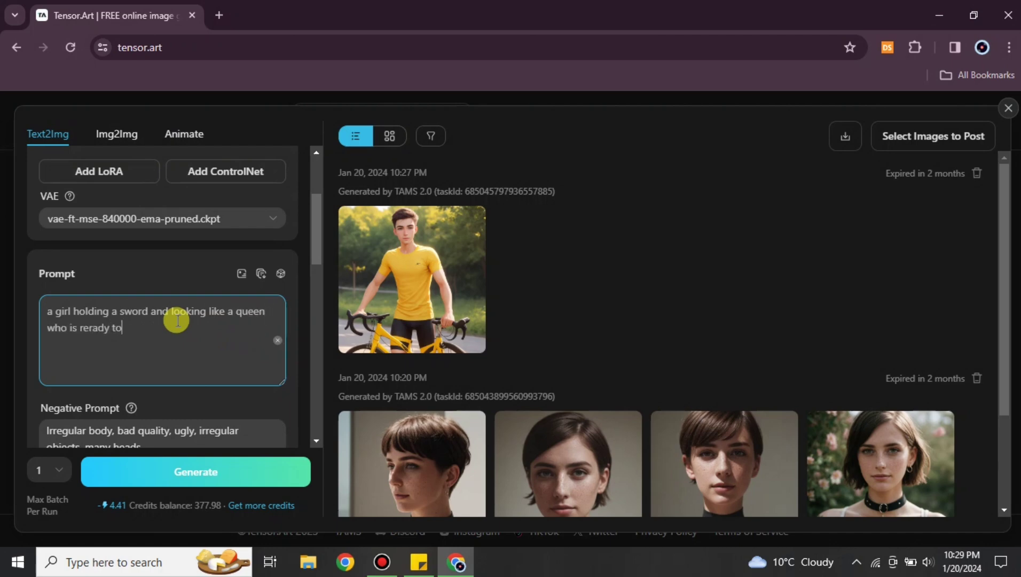
{"action": "key", "text": "BackSpace"}
{"action": "key", "text": "BackSpace"}
{"action": "key", "text": "BackSpace"}
{"action": "key", "text": "BackSpace"}
{"action": "key", "text": "BackSpace"}
{"action": "key", "text": "BackSpace"}
{"action": "type", "text": "ady to fight"}
Step: Append ', royal, war background, ancient time' to the prompt
{"action": "scroll", "coordinate": [177, 340], "scroll_direction": "down", "scroll_amount": 2}
{"action": "scroll", "coordinate": [177, 340], "scroll_direction": "down", "scroll_amount": 1}
{"action": "left_click", "coordinate": [192, 319]}
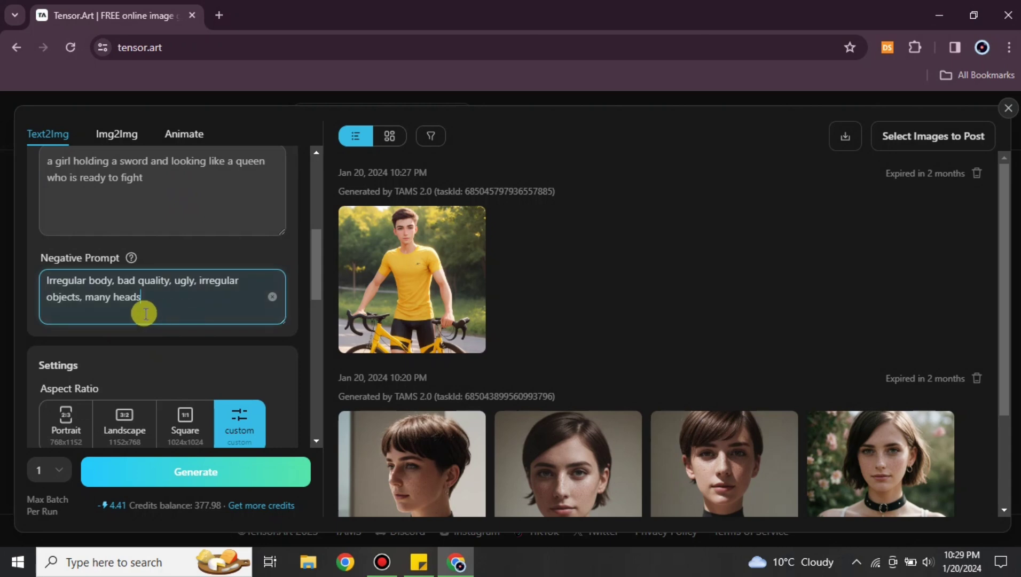
{"action": "left_click", "coordinate": [181, 190]}
{"action": "type", "text": ", "}
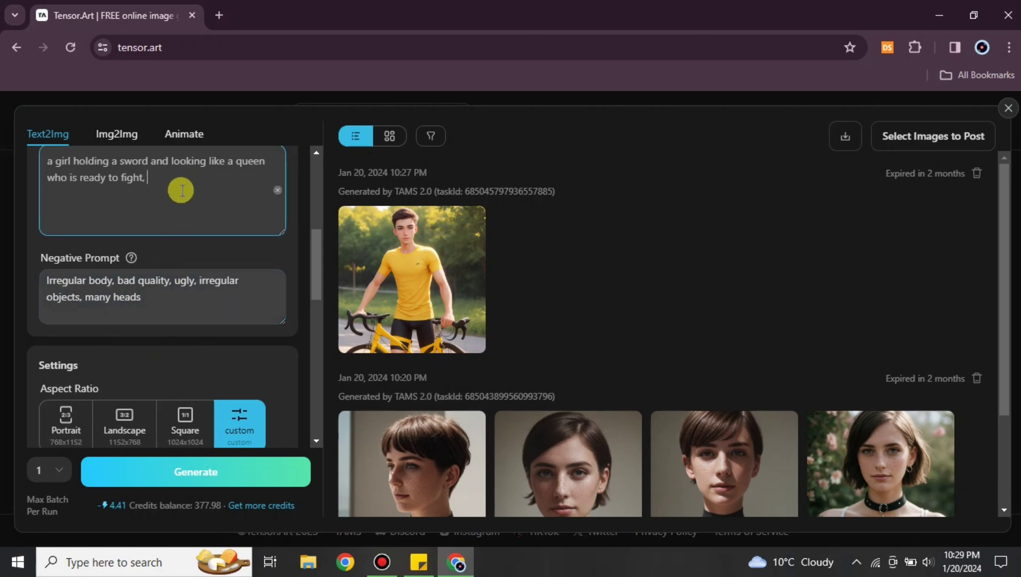
{"action": "type", "text": "royal, w"}
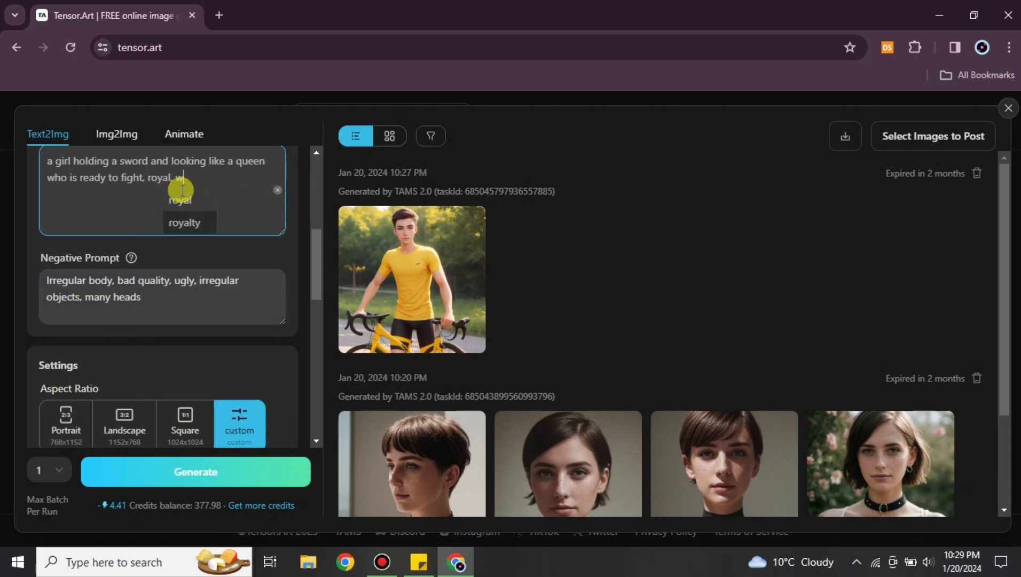
{"action": "type", "text": "ar ba"}
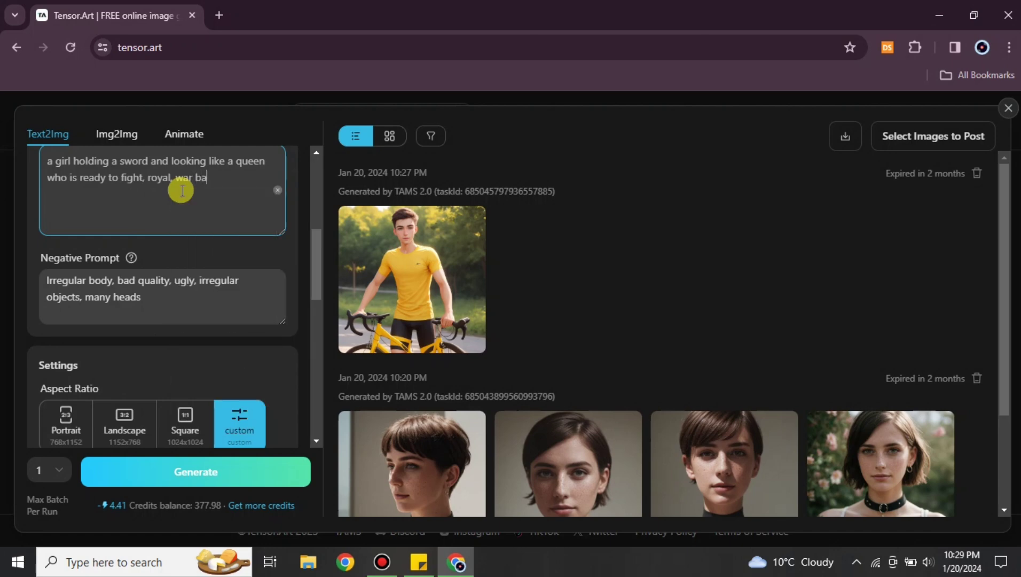
{"action": "type", "text": "ckground, and"}
{"action": "key", "text": "BackSpace"}
{"action": "type", "text": "cient time"}
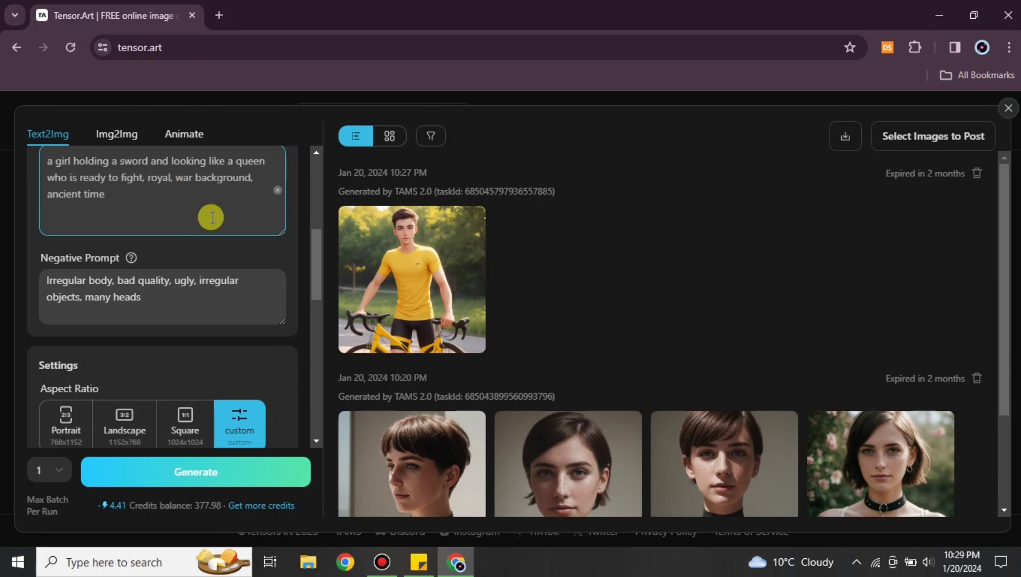
Step: Start generating the young armoured queen holding a sword from the 'ancient time' prompt
{"action": "scroll", "coordinate": [210, 216], "scroll_direction": "down", "scroll_amount": 3}
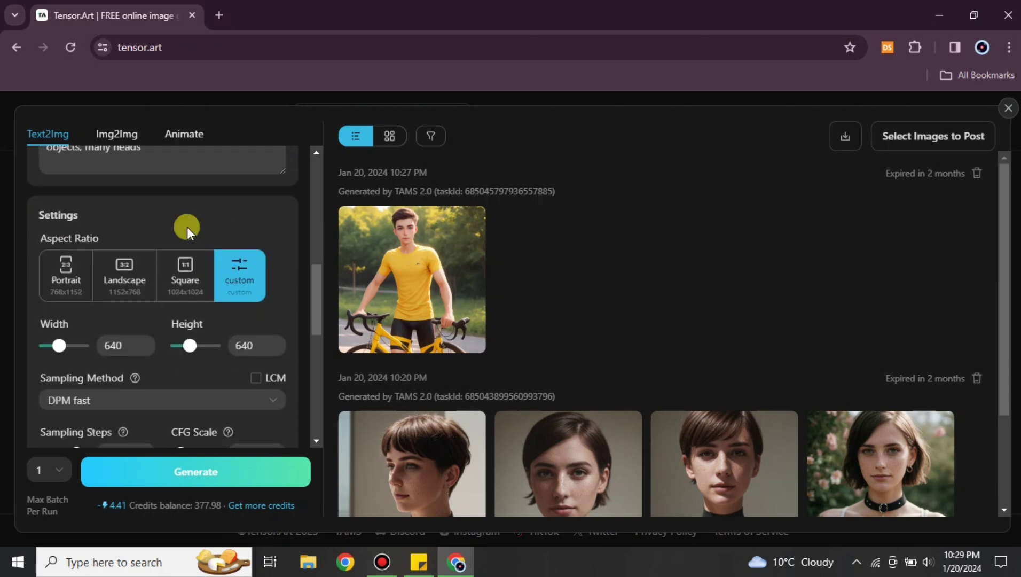
{"action": "scroll", "coordinate": [205, 341], "scroll_direction": "up", "scroll_amount": 4}
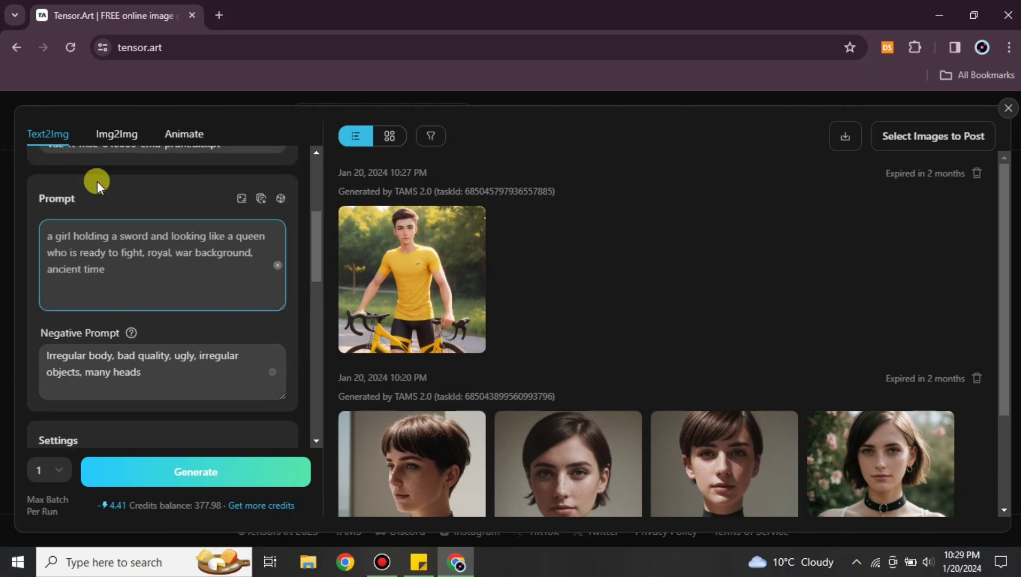
{"action": "left_click", "coordinate": [232, 472]}
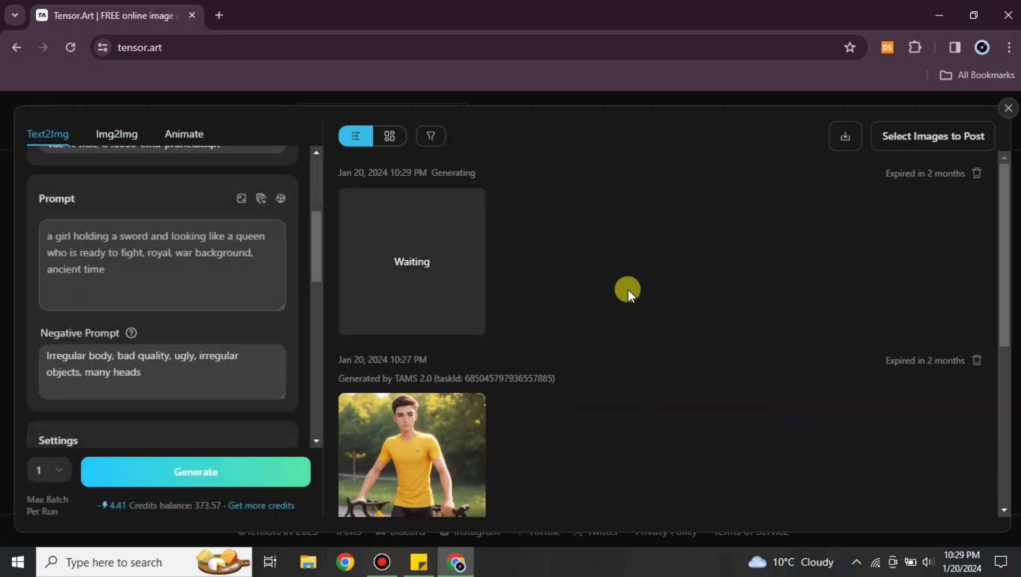